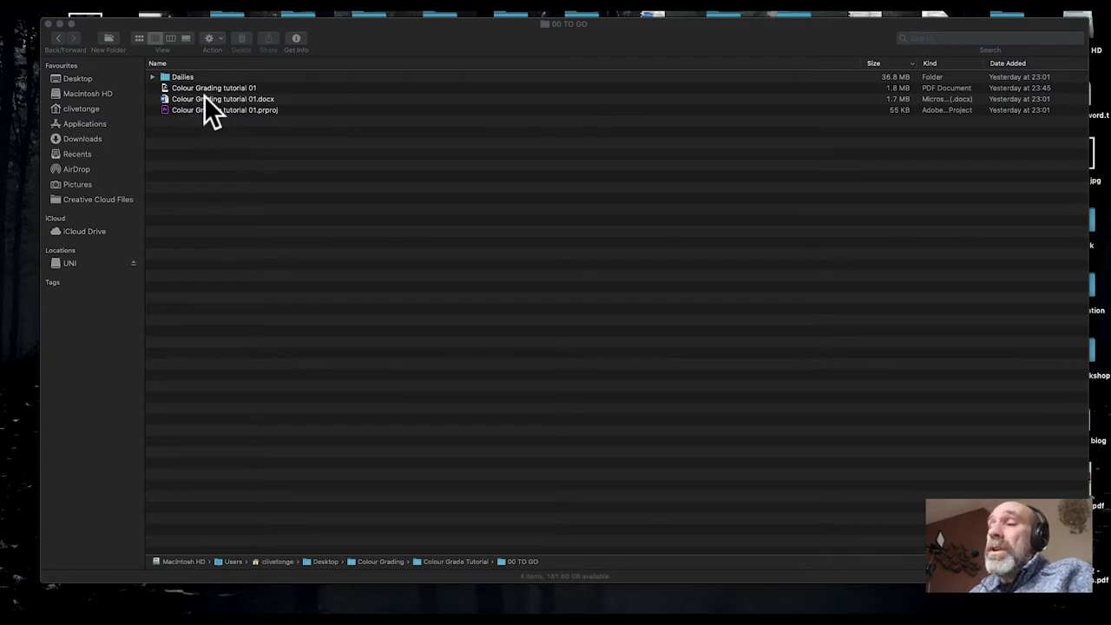
In Finder, expand and collapse the Dailies folder, then select Colour Grading tutorial 01.prproj.
left_click(156, 80)
left_click(156, 82)
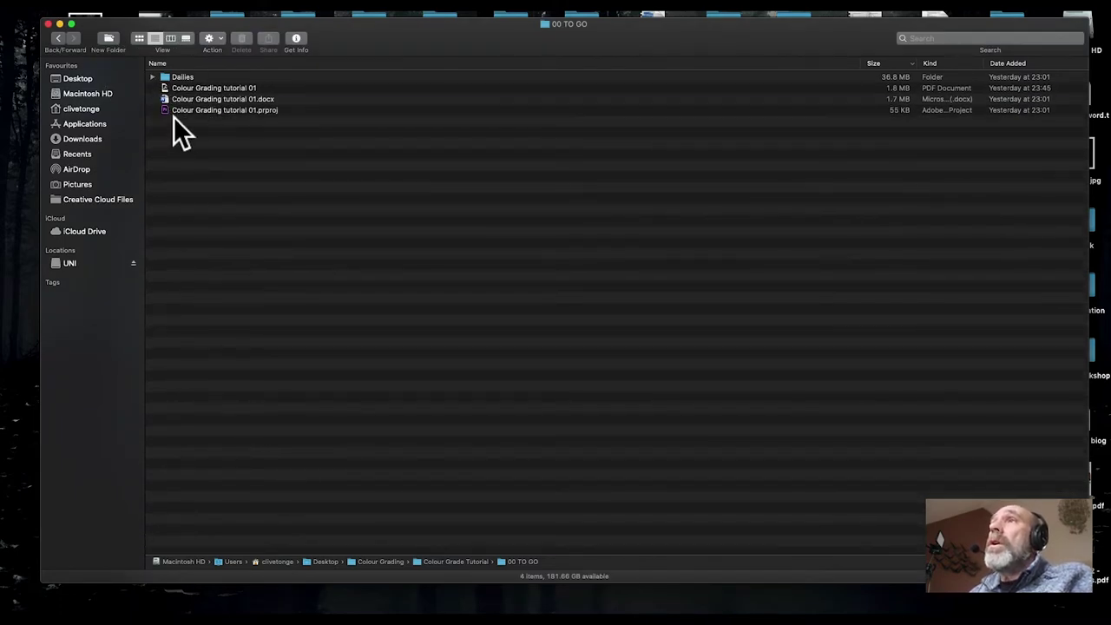
left_click(174, 115)
Open the project, scrub through Kitchen CU and Kitchen 2 Shot, and bring up the Lumetri scopes.
double_click(170, 116)
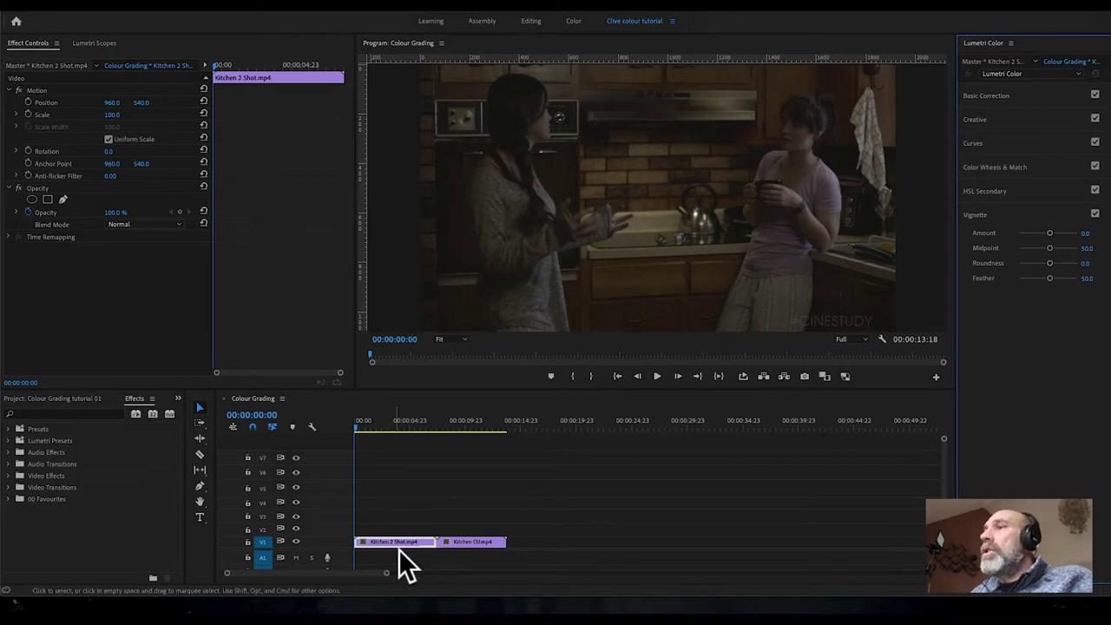
left_click(476, 428)
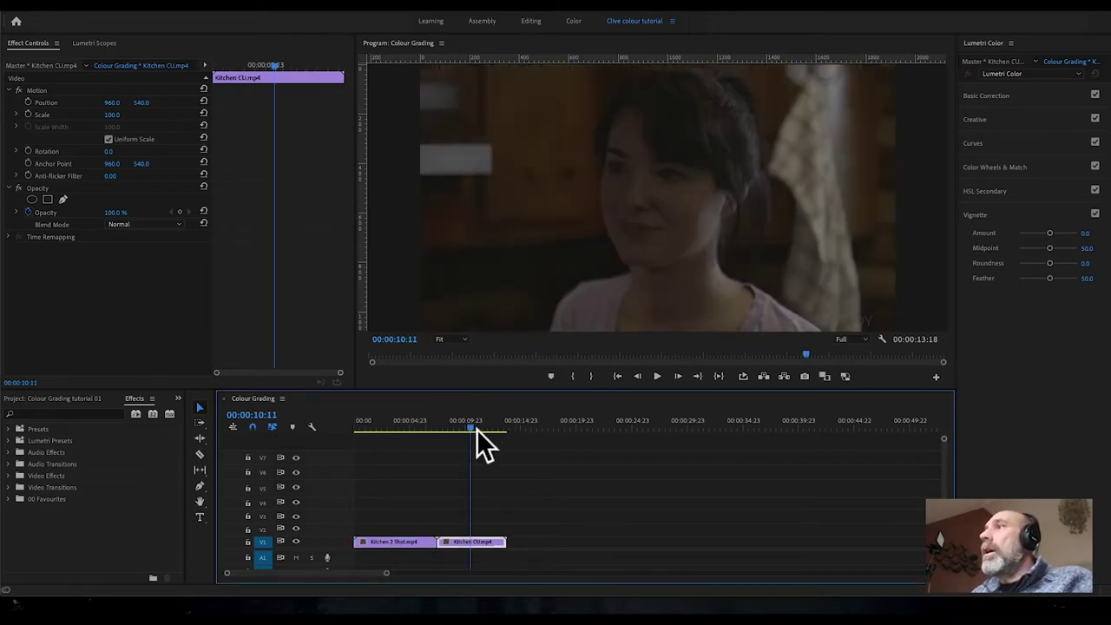
left_click_drag(477, 428, 335, 430)
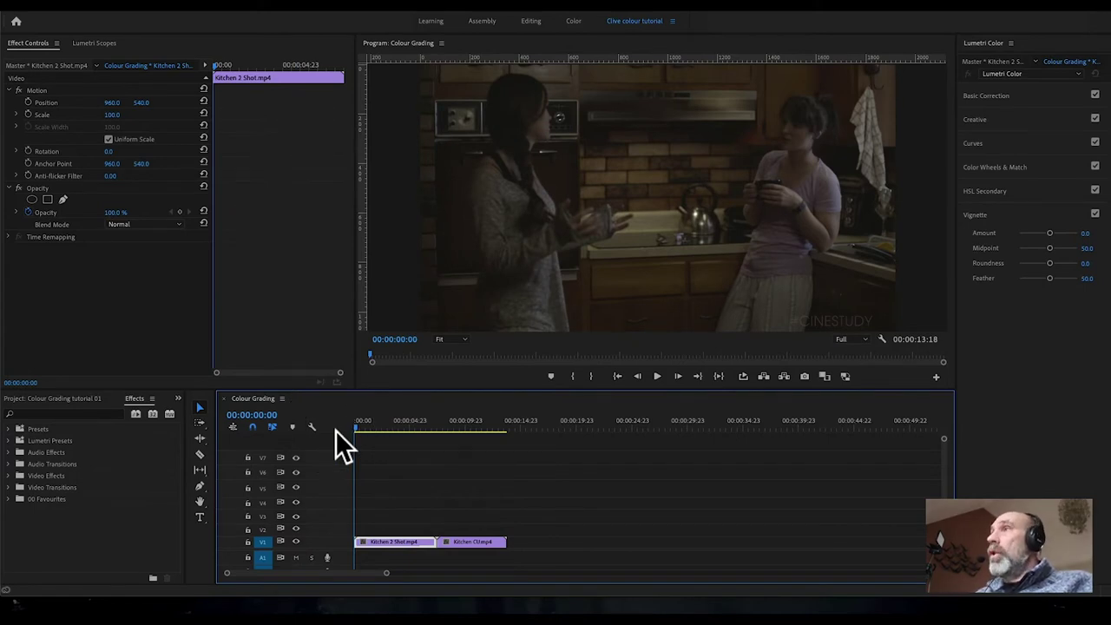
left_click(162, 215)
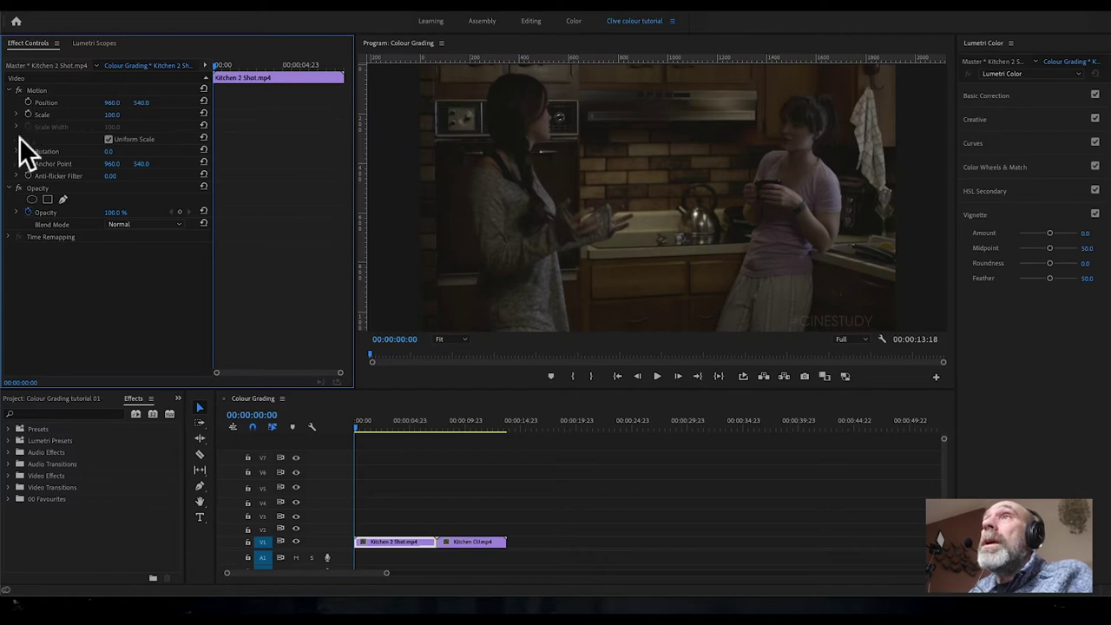
left_click(104, 51)
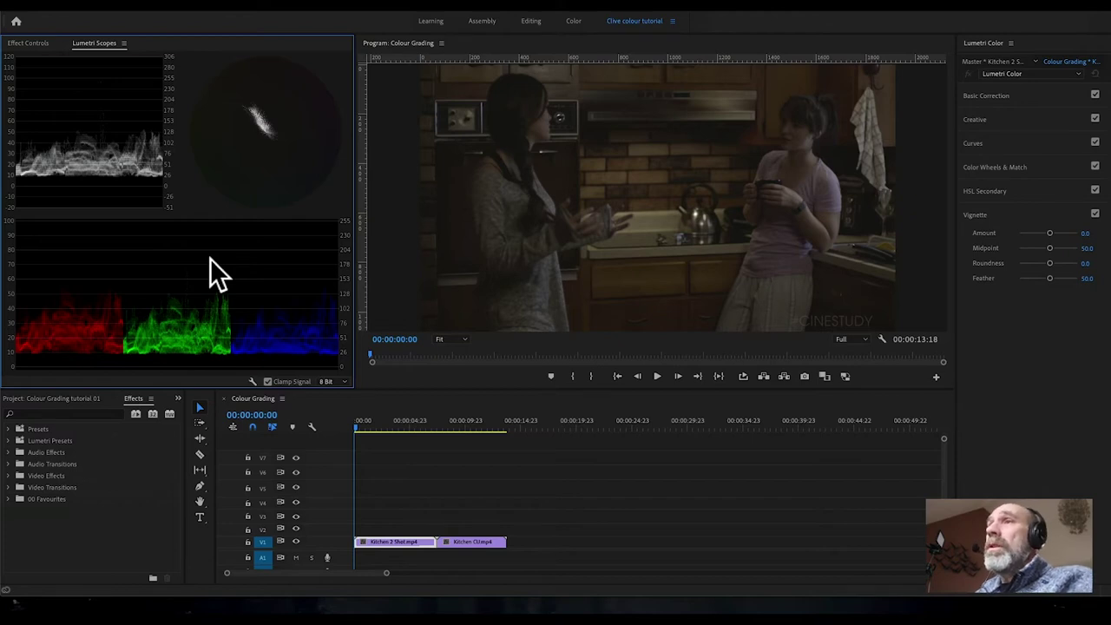
Show the Project panel listing Kitchen CU.mp4, Kitchen 2 Shot.mp4 and the Colour Grading sequence.
left_click(47, 405)
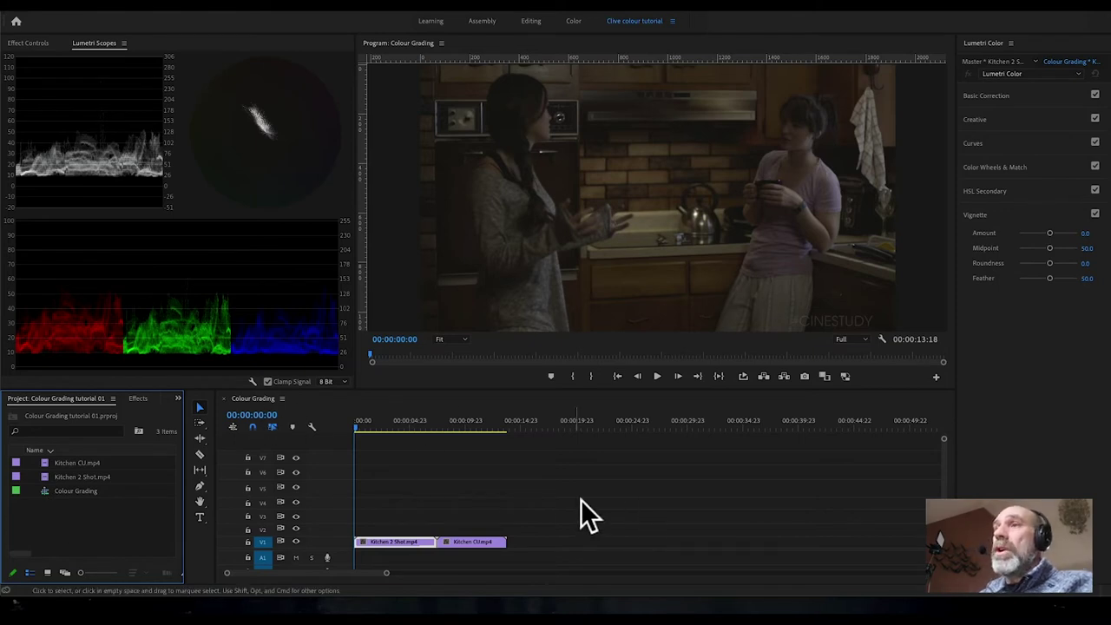
Create a new Adjustment Layer in the Project panel with default settings.
right_click(122, 535)
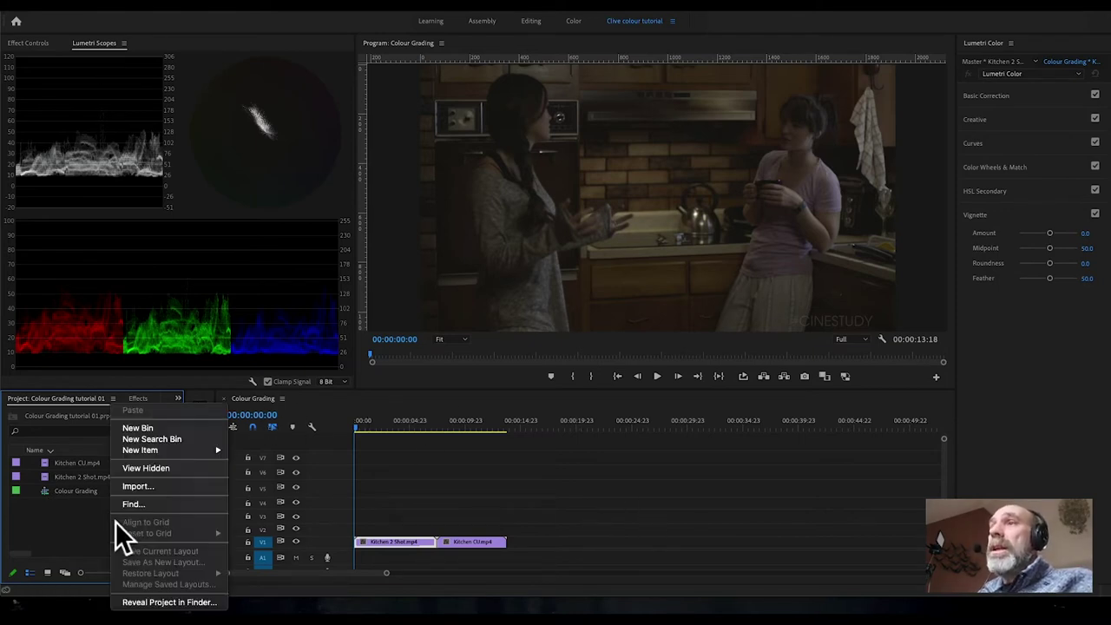
mouse_move(206, 452)
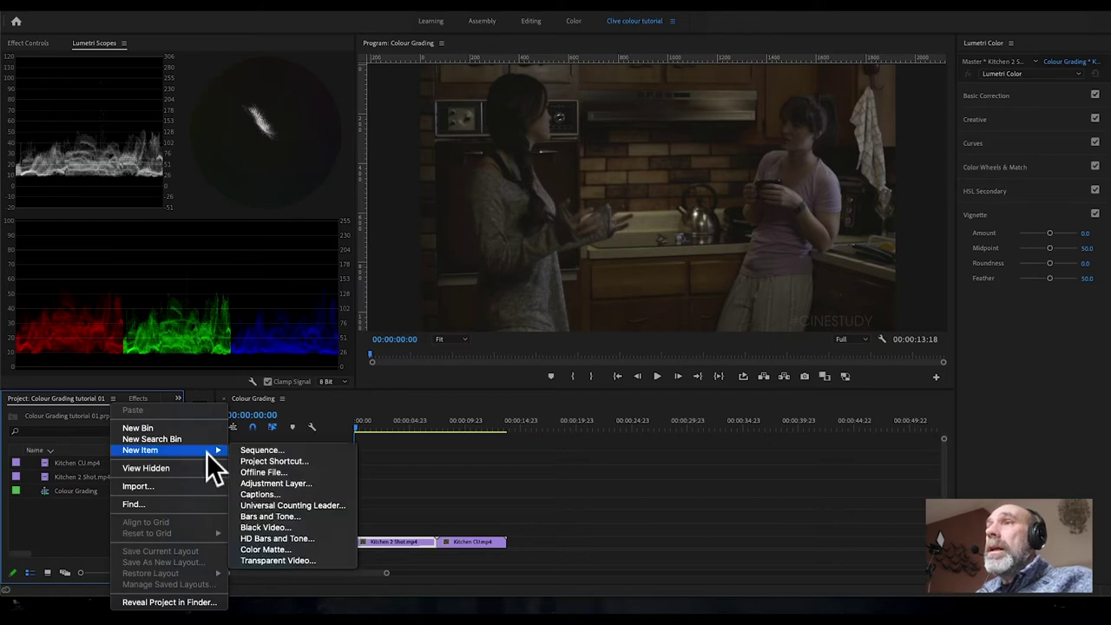
left_click(270, 483)
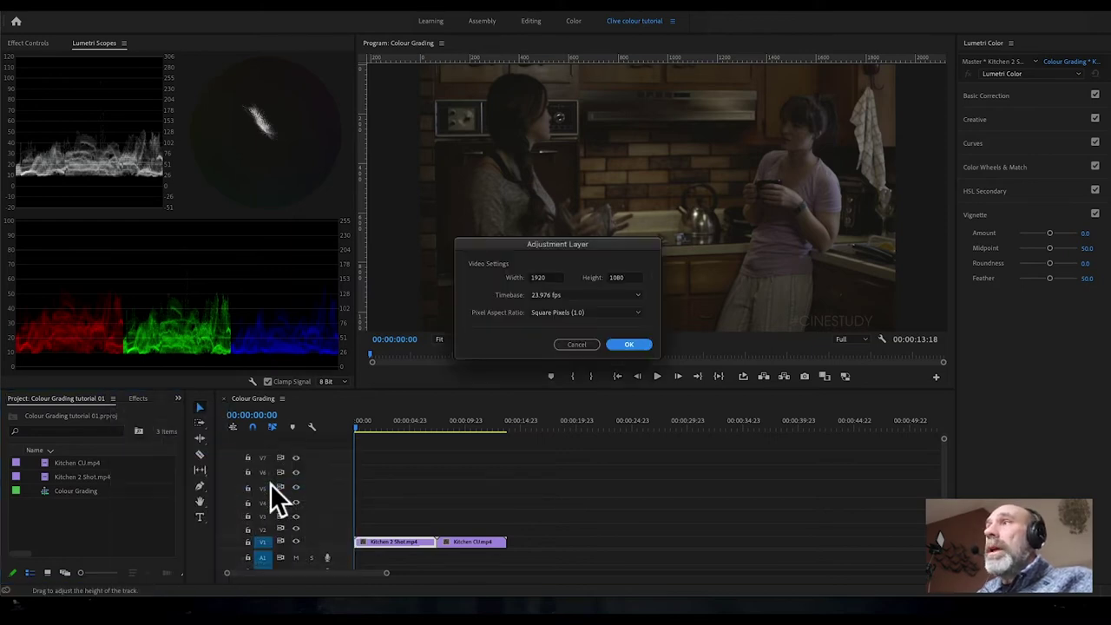
left_click(631, 345)
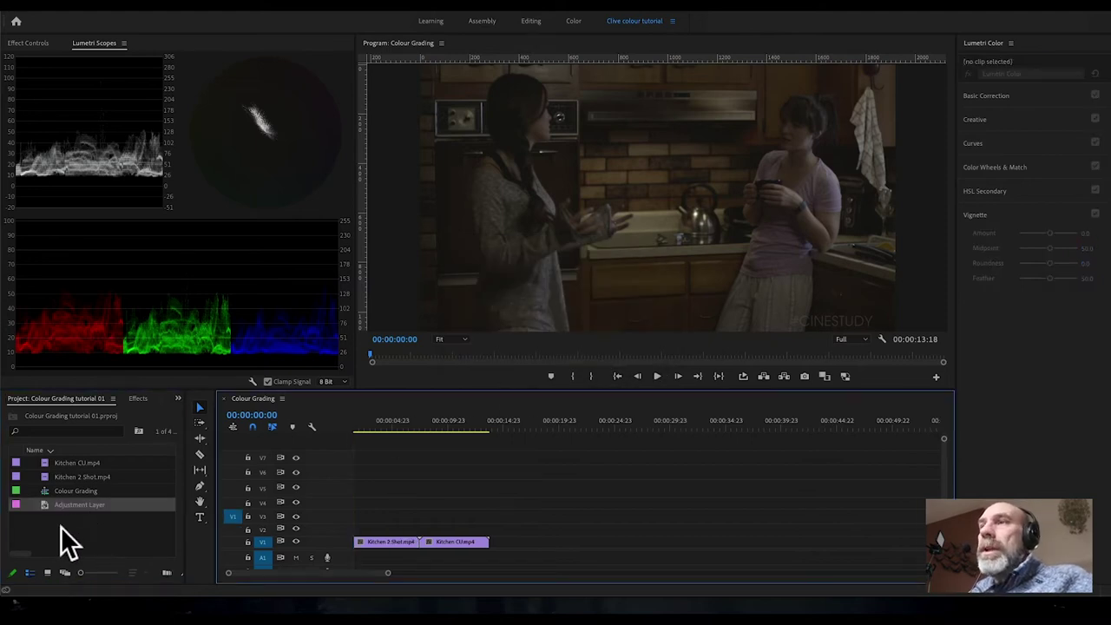
Place the adjustment layer on V2, enlarge tracks V1 and V2, and trim it to 00:00:07:12.
left_click_drag(50, 512, 418, 534)
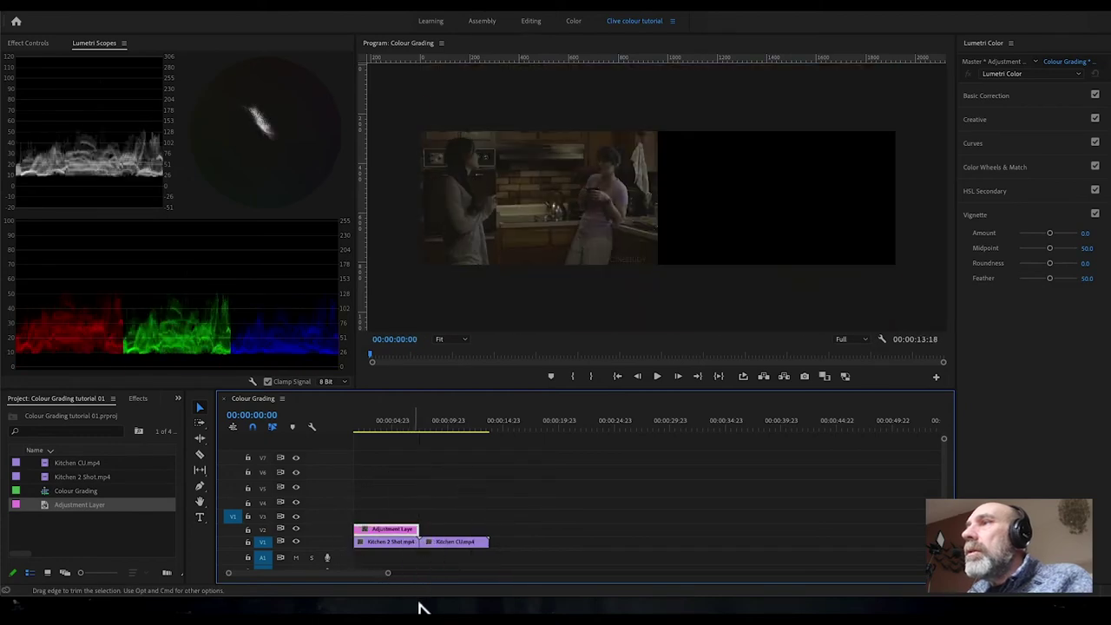
left_click_drag(418, 608, 420, 605)
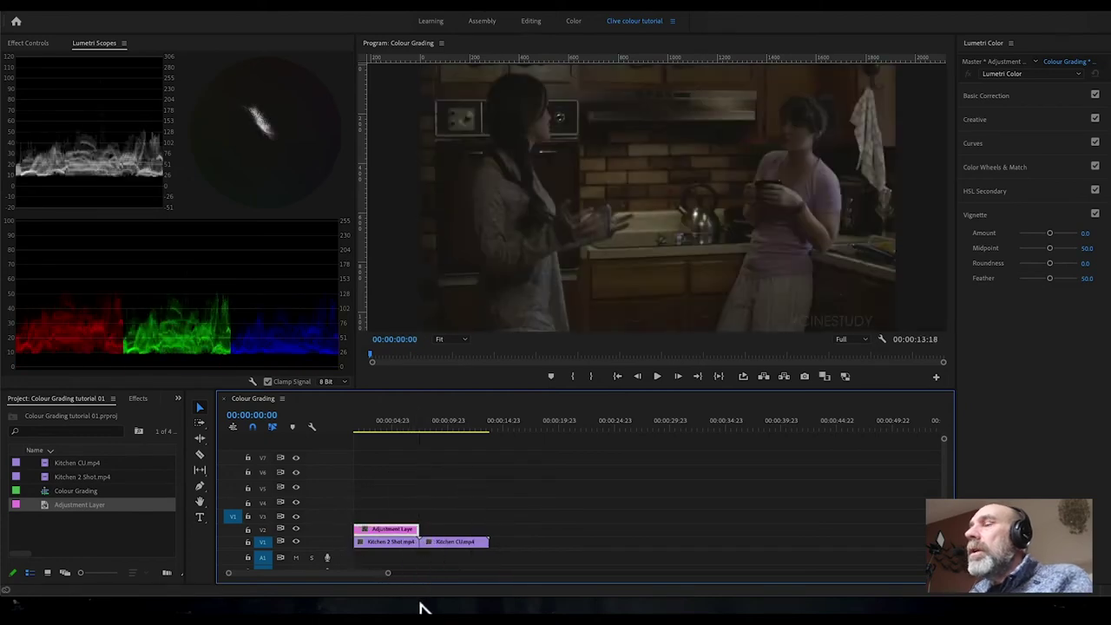
double_click(331, 532)
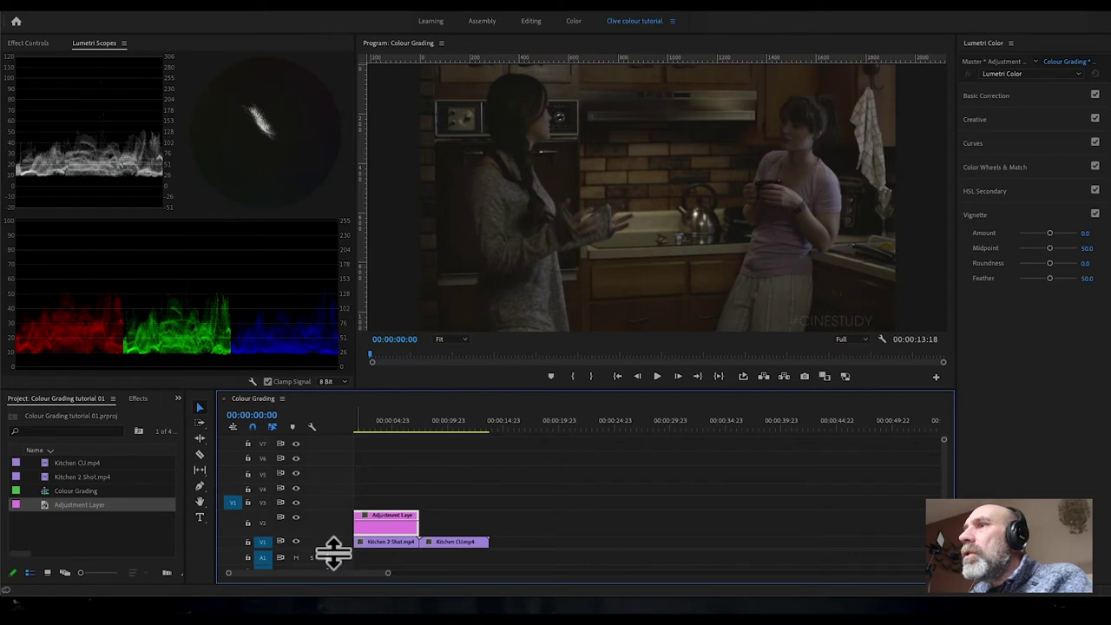
left_click(328, 538)
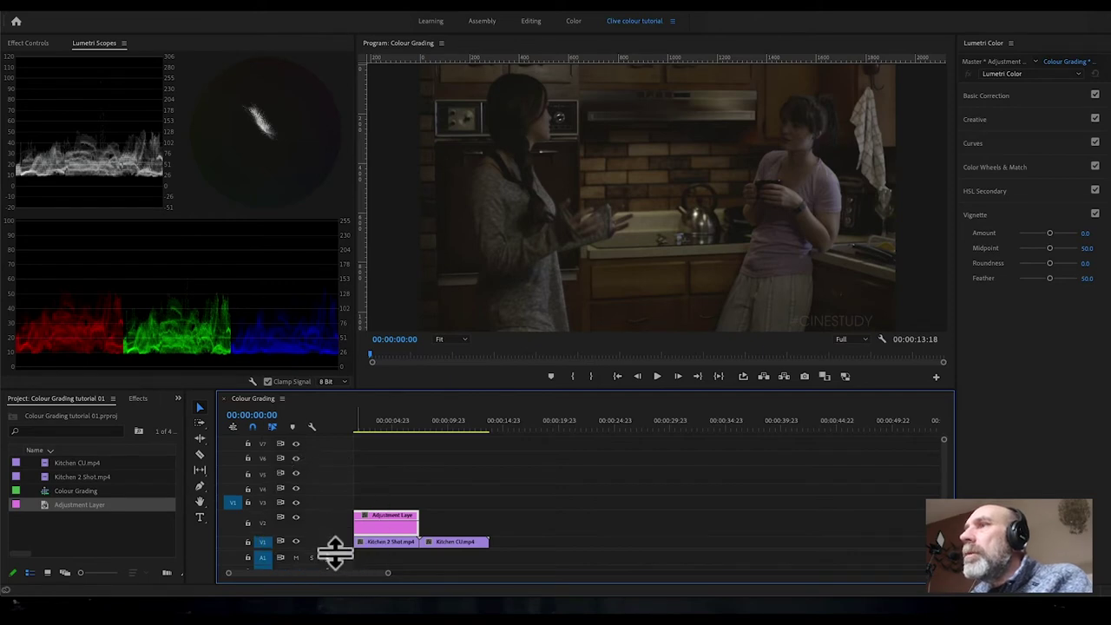
double_click(335, 552)
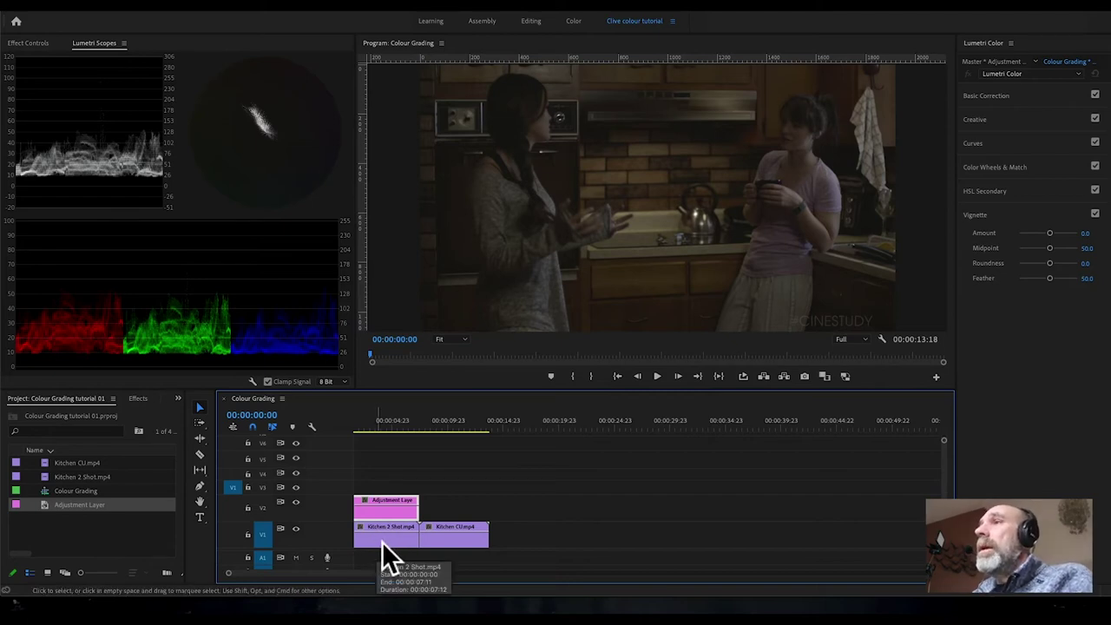
left_click_drag(393, 580, 352, 587)
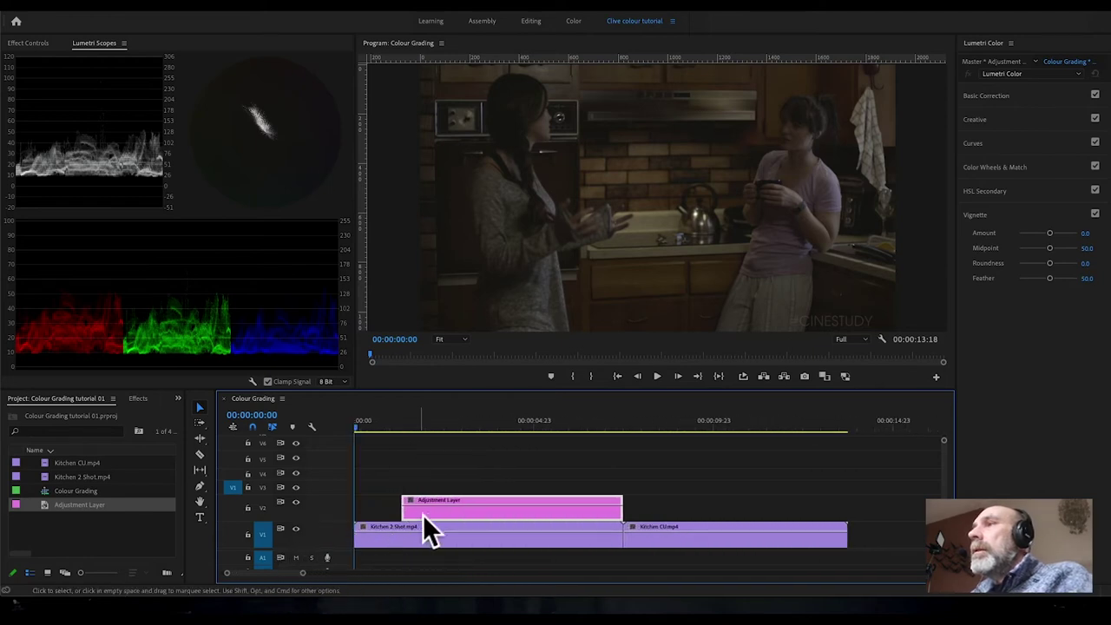
left_click_drag(405, 514, 355, 513)
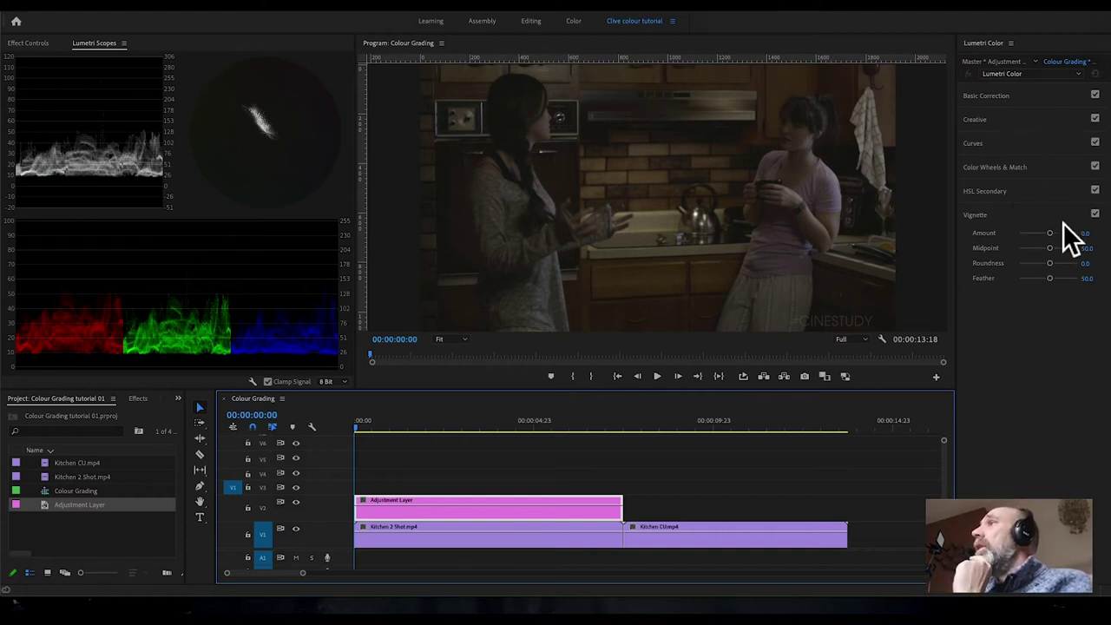
Collapse Vignette, expand Basic Correction, and lower Blacks to -14.9 on the adjustment layer.
left_click(1026, 217)
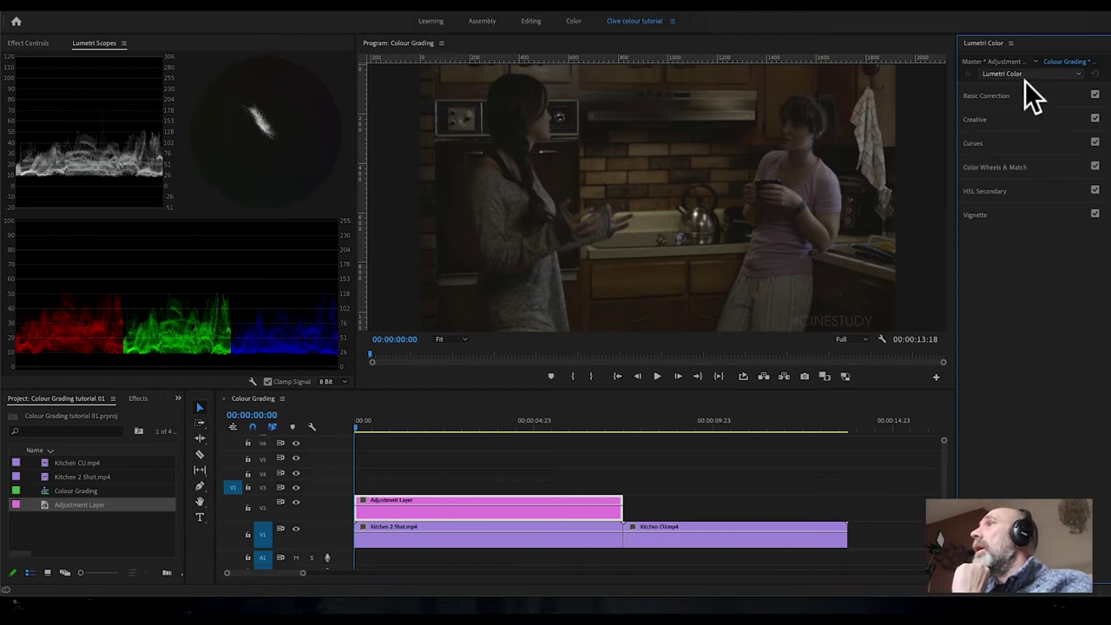
left_click(1021, 121)
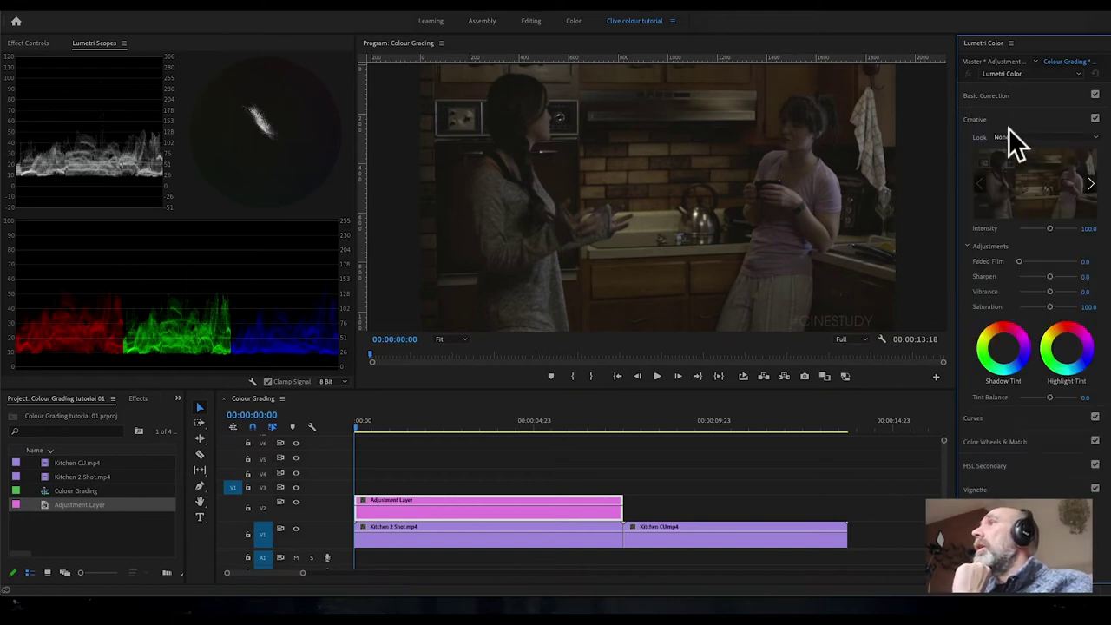
left_click(1009, 121)
left_click(1001, 99)
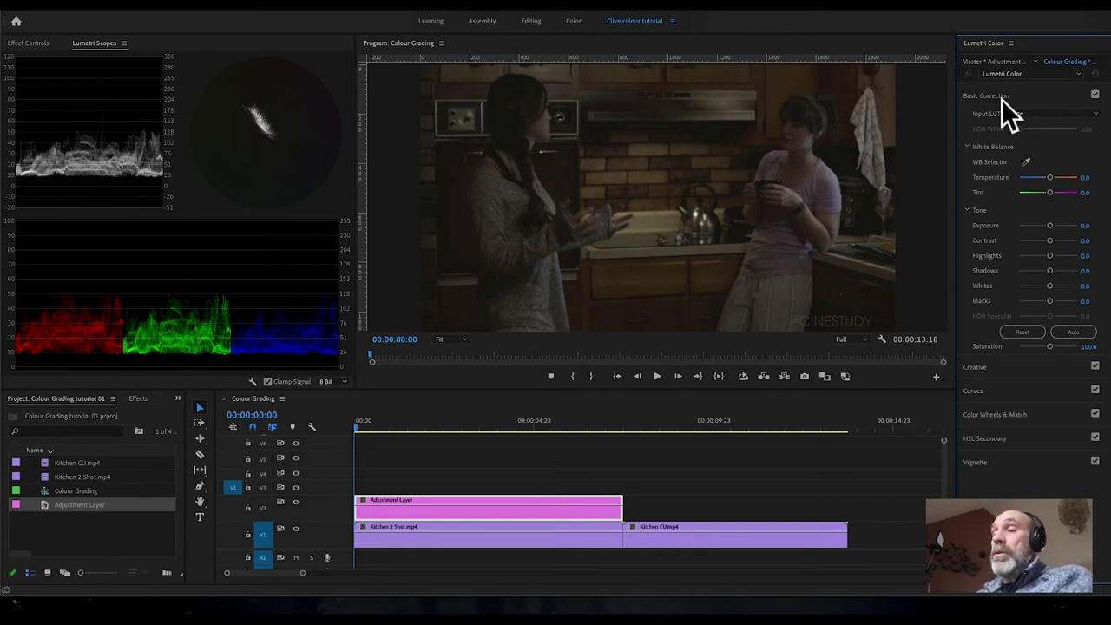
left_click(987, 278)
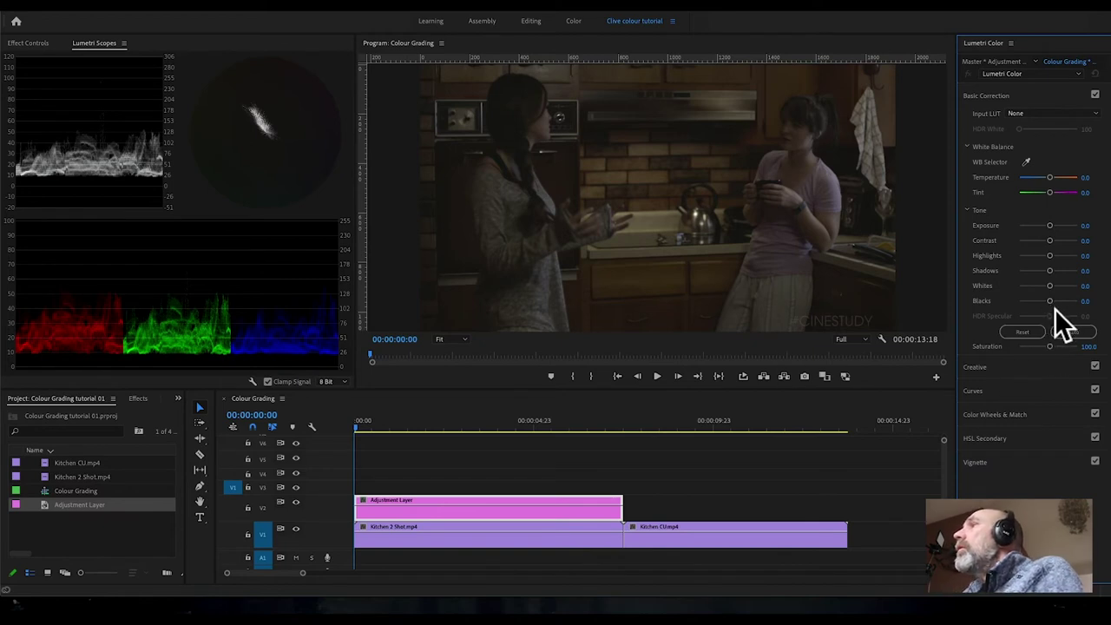
mouse_move(1054, 309)
left_mouse_down()
mouse_move(996, 306)
mouse_move(1048, 309)
left_mouse_up()
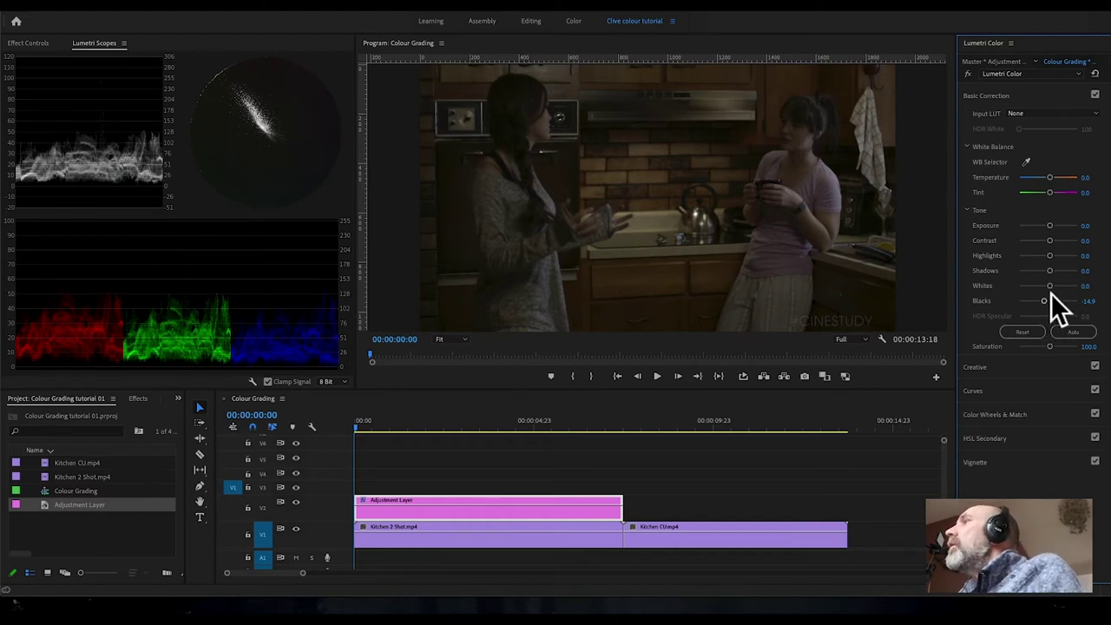
Raise Whites and Highlights to 100, lower Shadows to -16.8, and reduce Saturation to 85.1.
left_click_drag(1056, 290, 1098, 293)
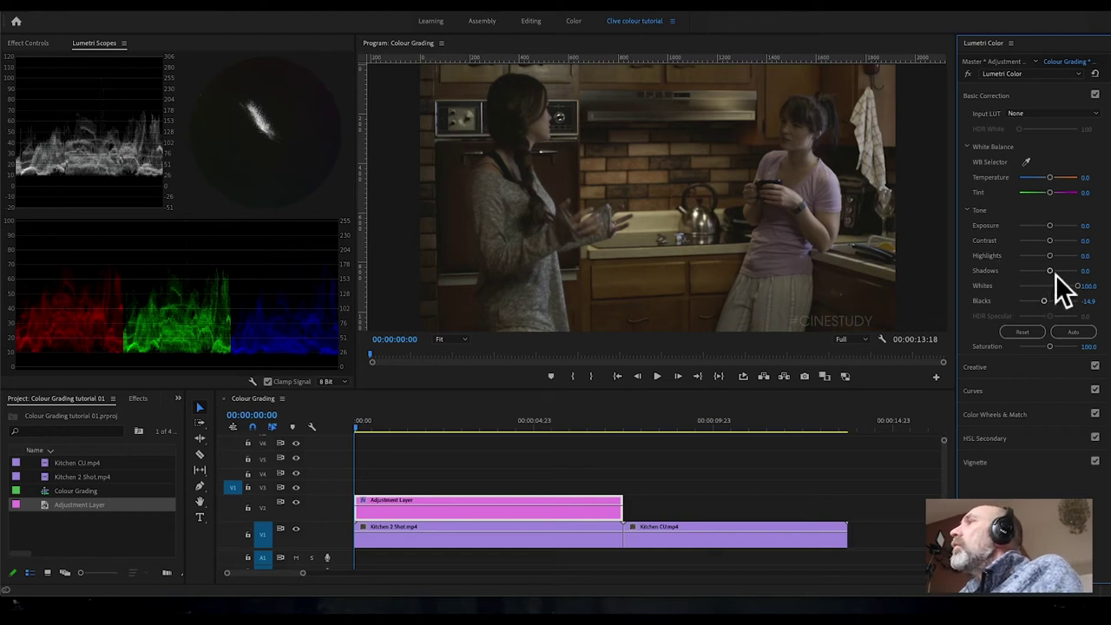
left_click_drag(1054, 275, 1044, 304)
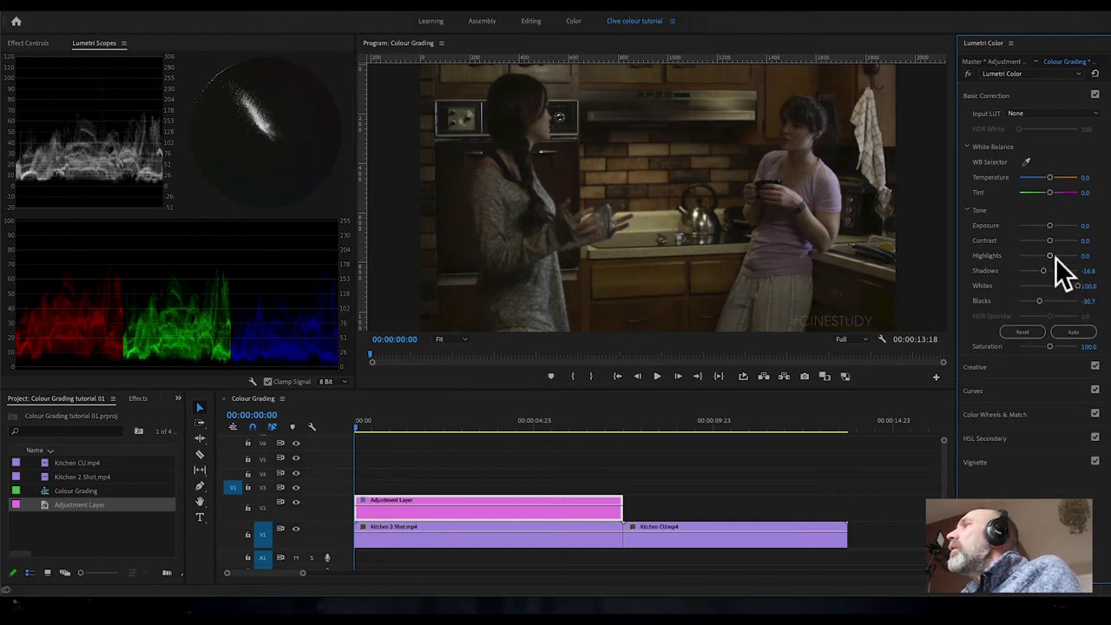
left_click_drag(1055, 262, 1059, 234)
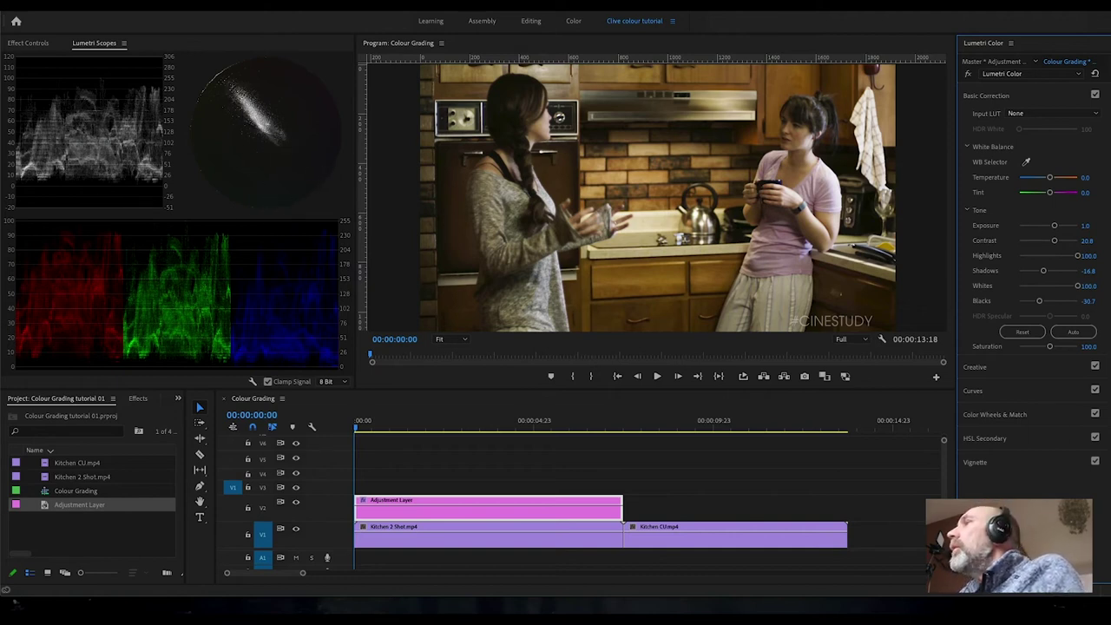
mouse_move(1054, 352)
left_mouse_down()
mouse_move(1026, 353)
mouse_move(1097, 358)
mouse_move(1048, 356)
left_mouse_up()
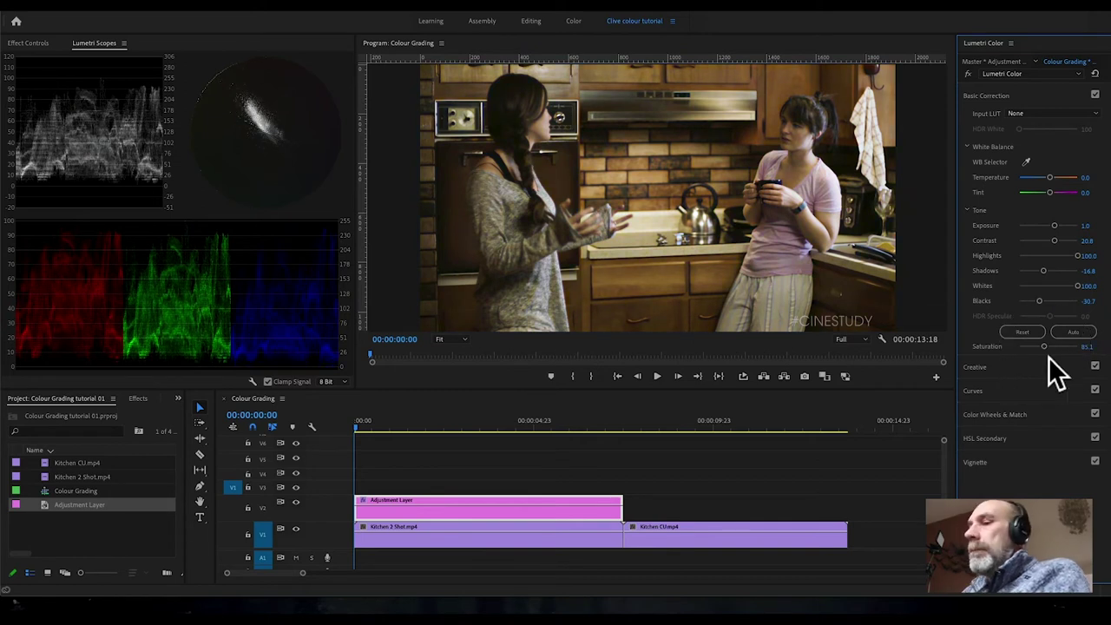
Sample white balance near the kettle, step one frame forward, and test a strongly negative Tint.
left_click(1027, 163)
left_click(687, 201)
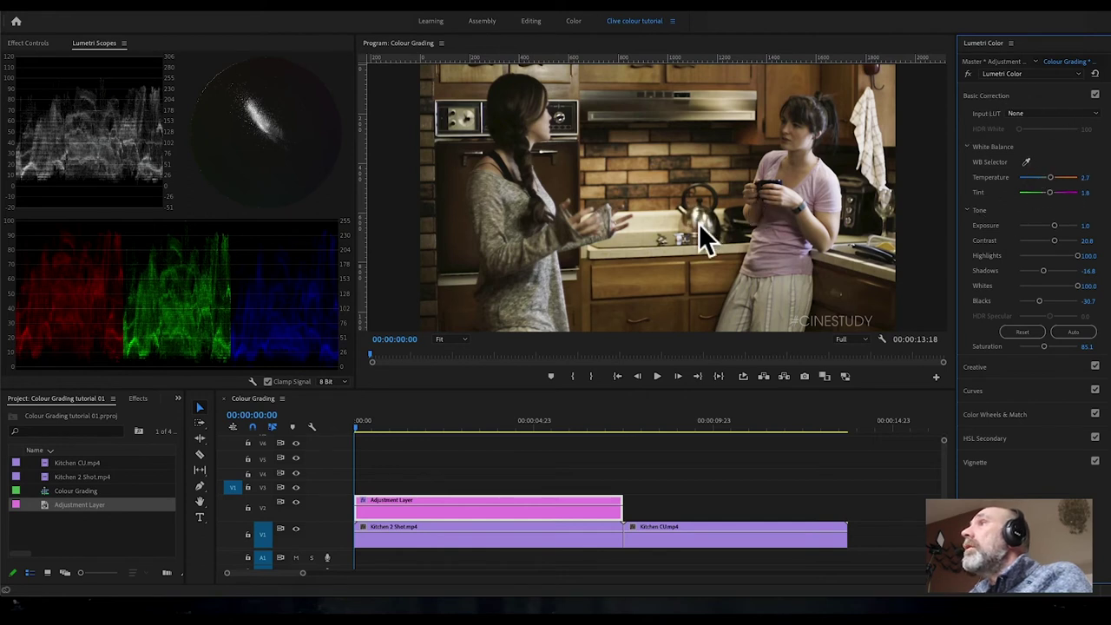
left_click(701, 222)
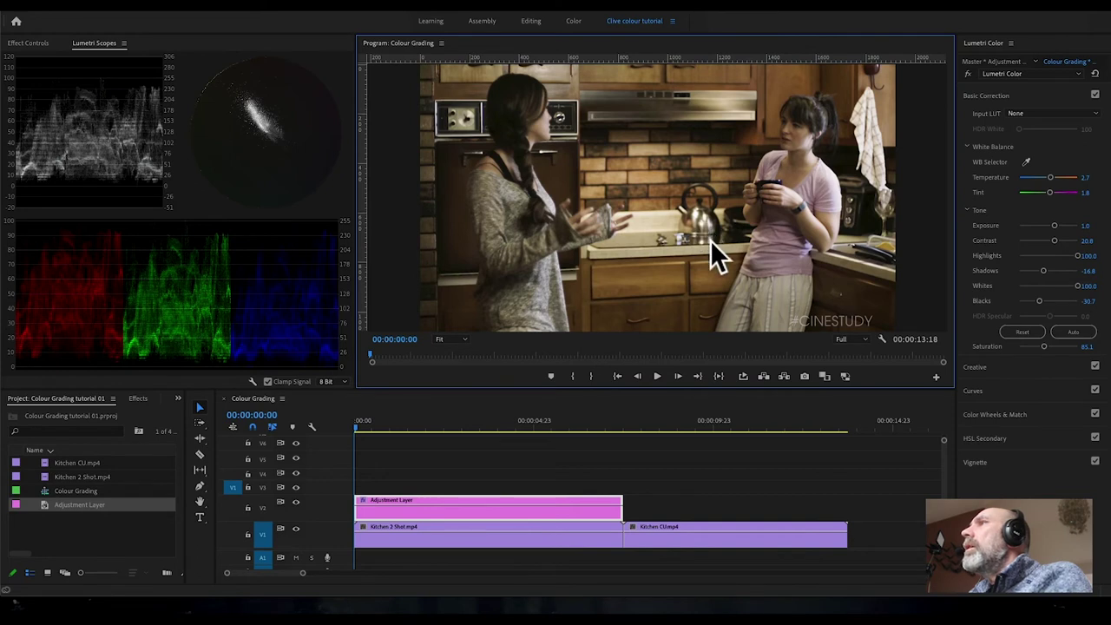
key("Right")
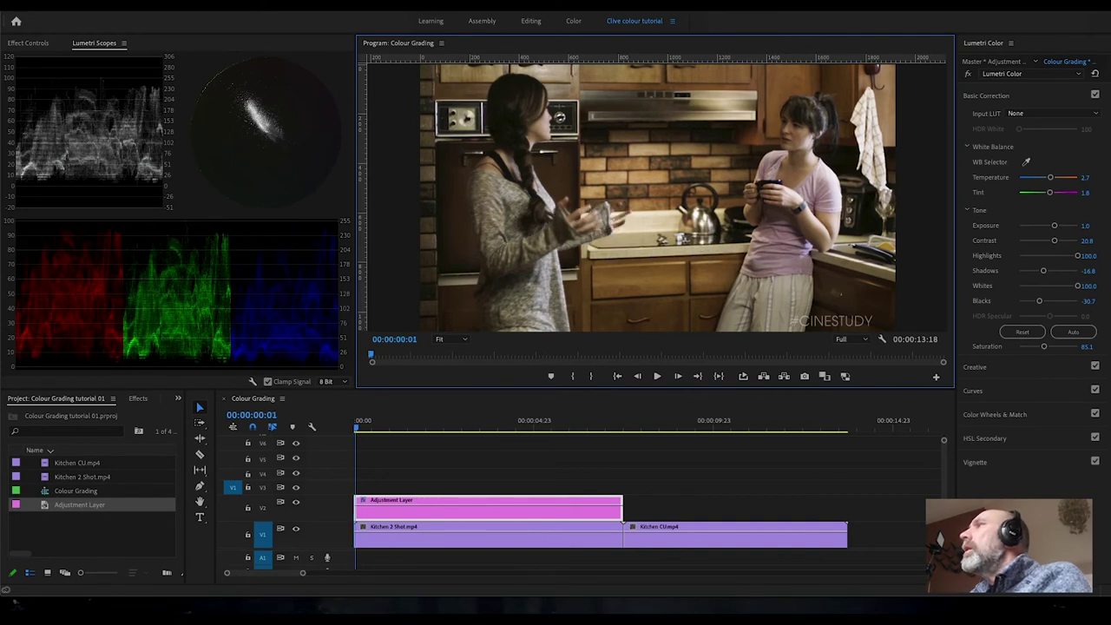
mouse_move(1055, 199)
left_mouse_down()
mouse_move(1025, 200)
mouse_move(1050, 201)
mouse_move(1051, 184)
mouse_move(1021, 184)
mouse_move(1080, 184)
mouse_move(1055, 198)
mouse_move(1059, 185)
left_mouse_up()
Reset Temperature, then sample the white towel for white balance: Temperature -7.2, Tint 1.0.
double_click(1057, 186)
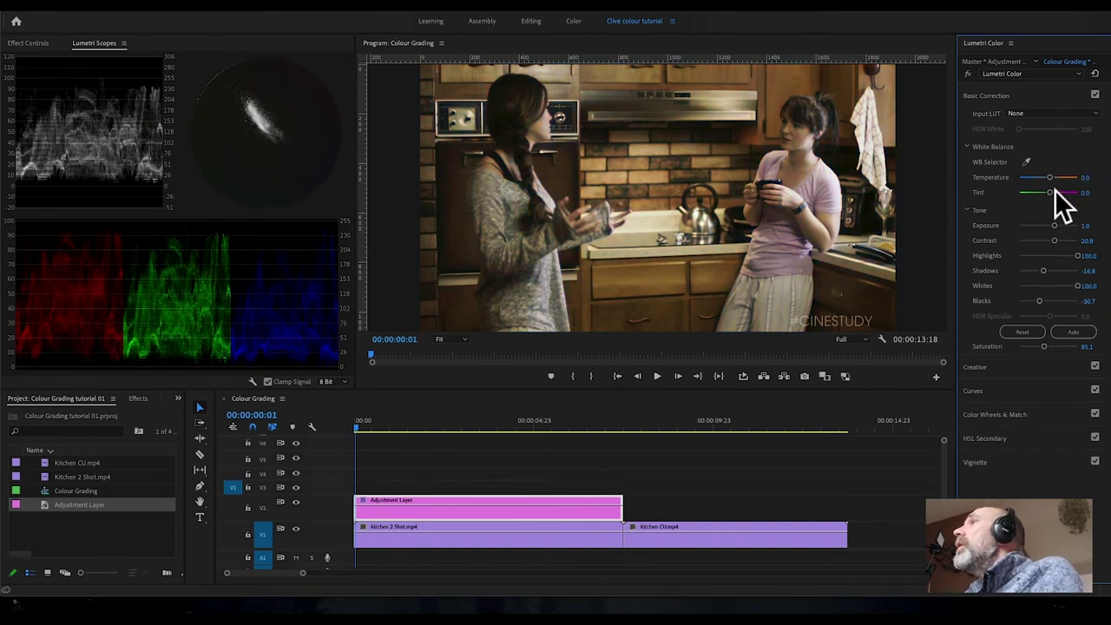
left_click(1026, 163)
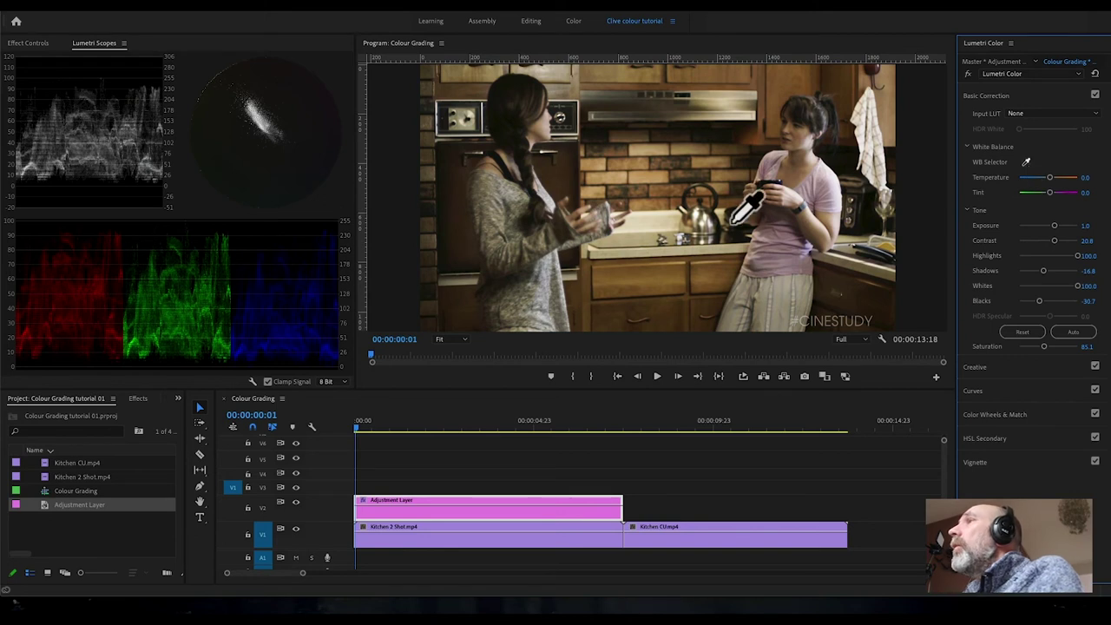
left_click(696, 217)
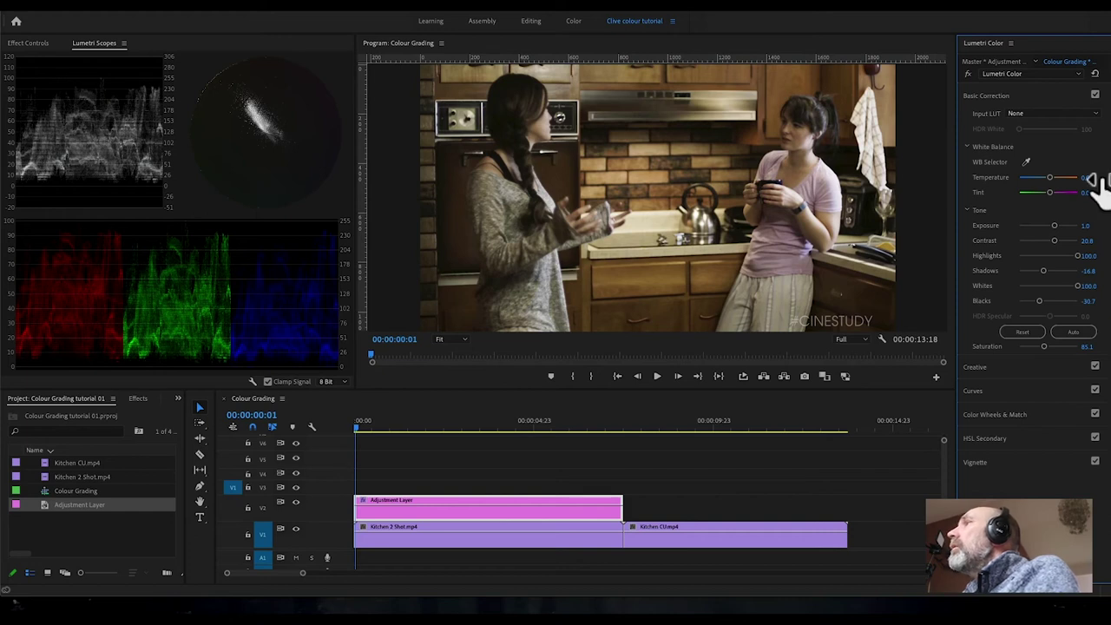
left_click(1027, 163)
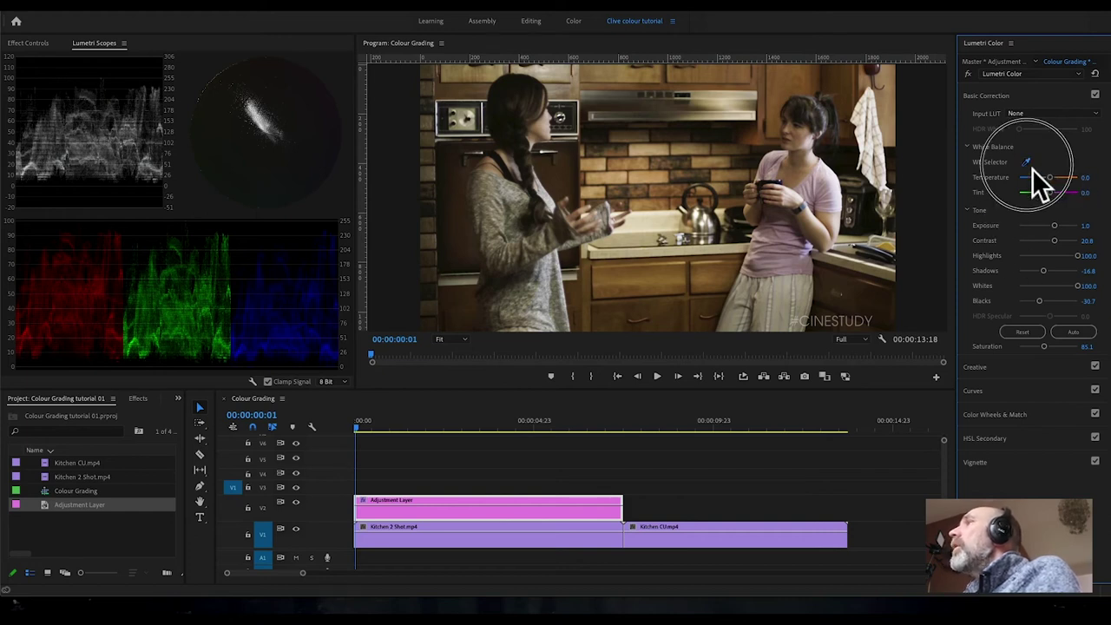
left_click(874, 104)
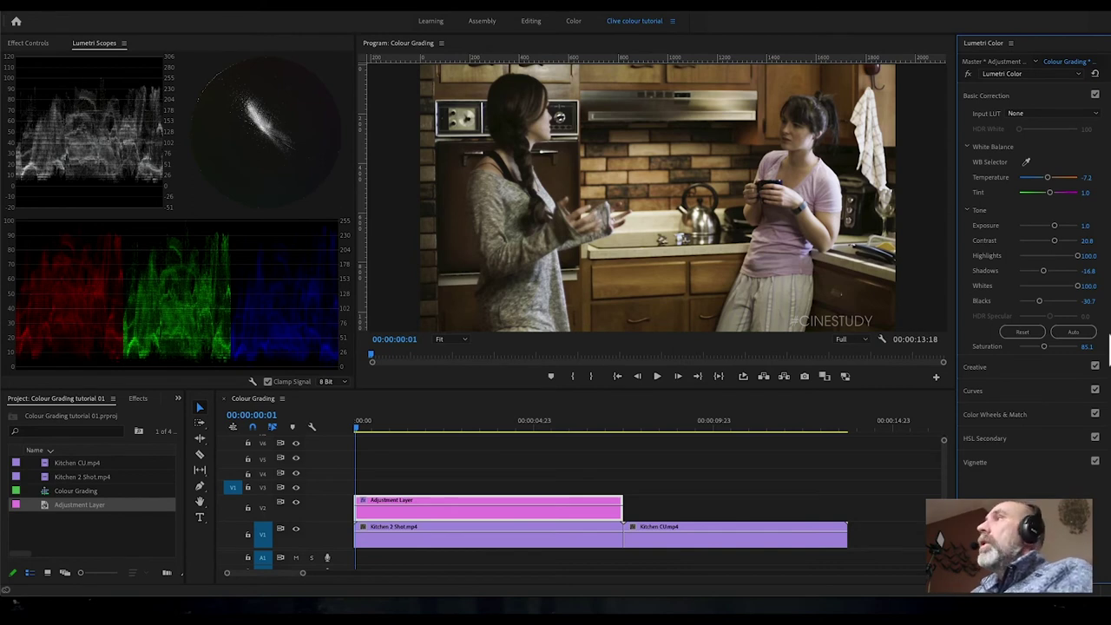
left_click(971, 78)
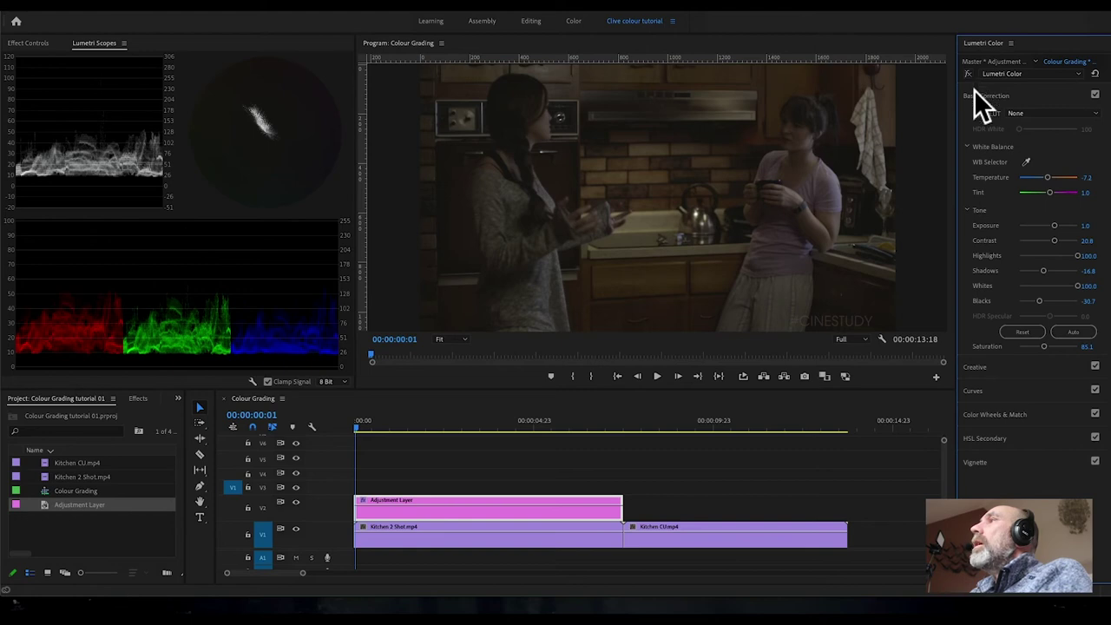
left_click(971, 78)
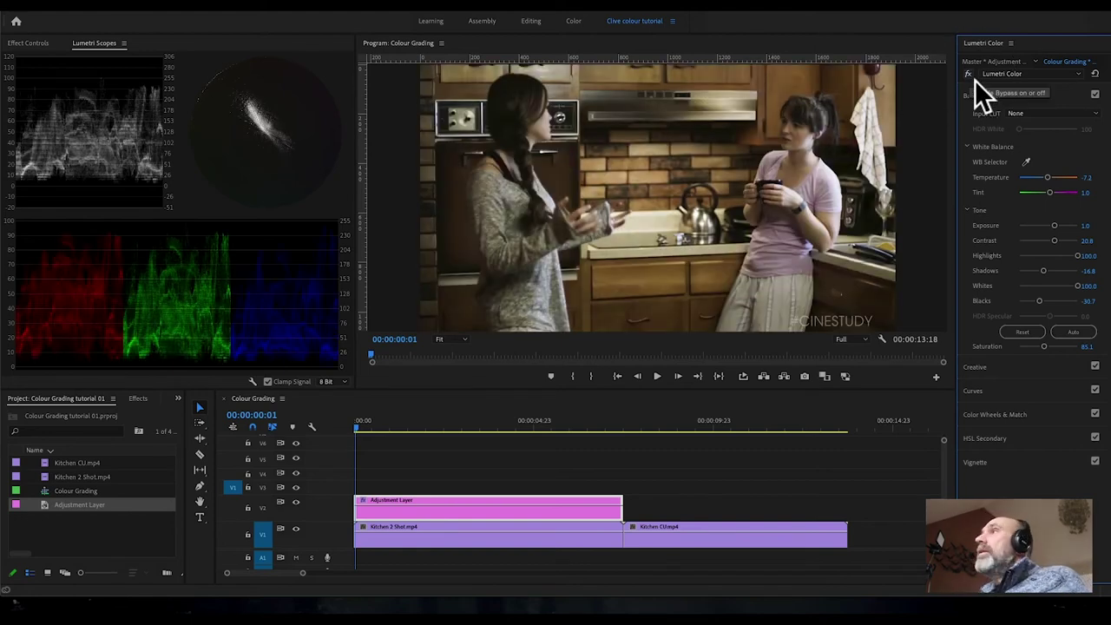
left_click(973, 78)
left_click(974, 78)
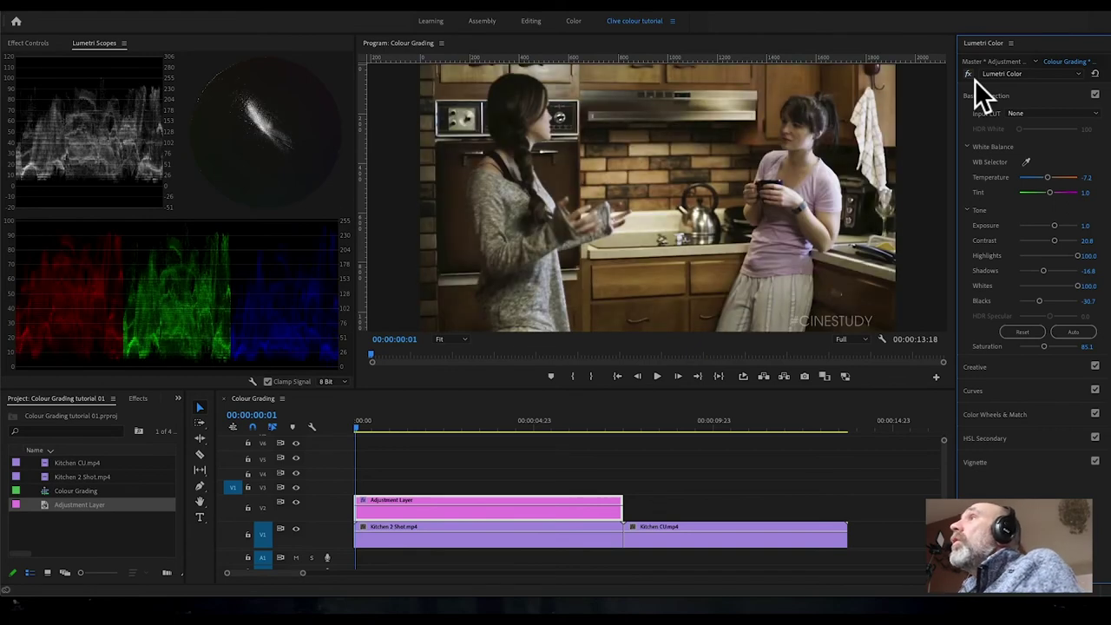
left_click(973, 78)
left_click(974, 78)
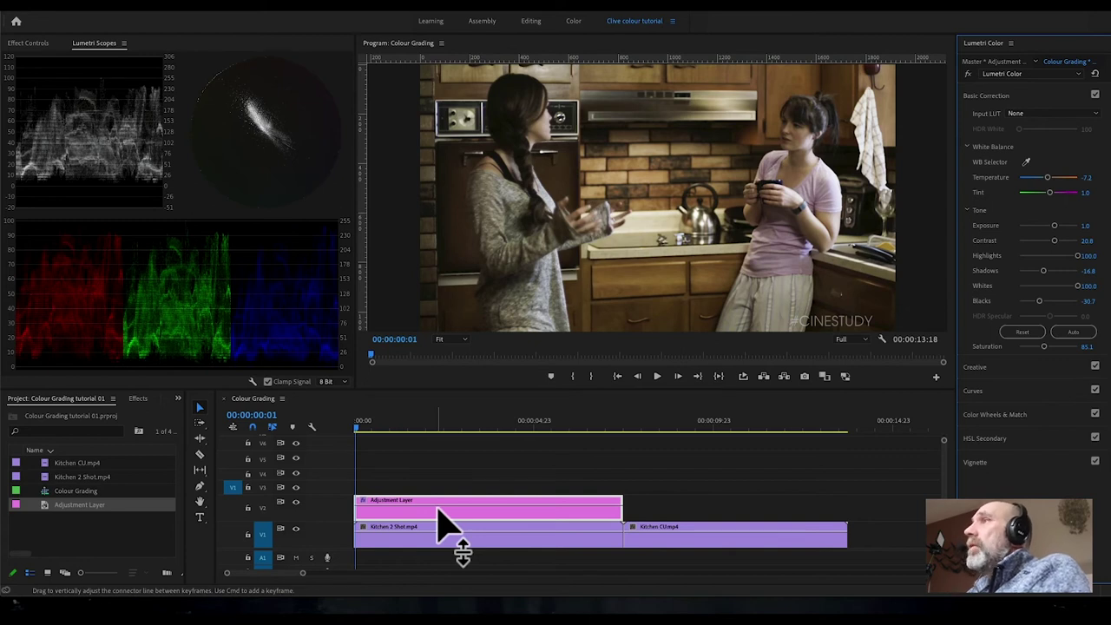
Alt-drag a copy of the V2 adjustment layer over Kitchen CU and trim it to that clip's end.
scroll(440, 521, "down", 1)
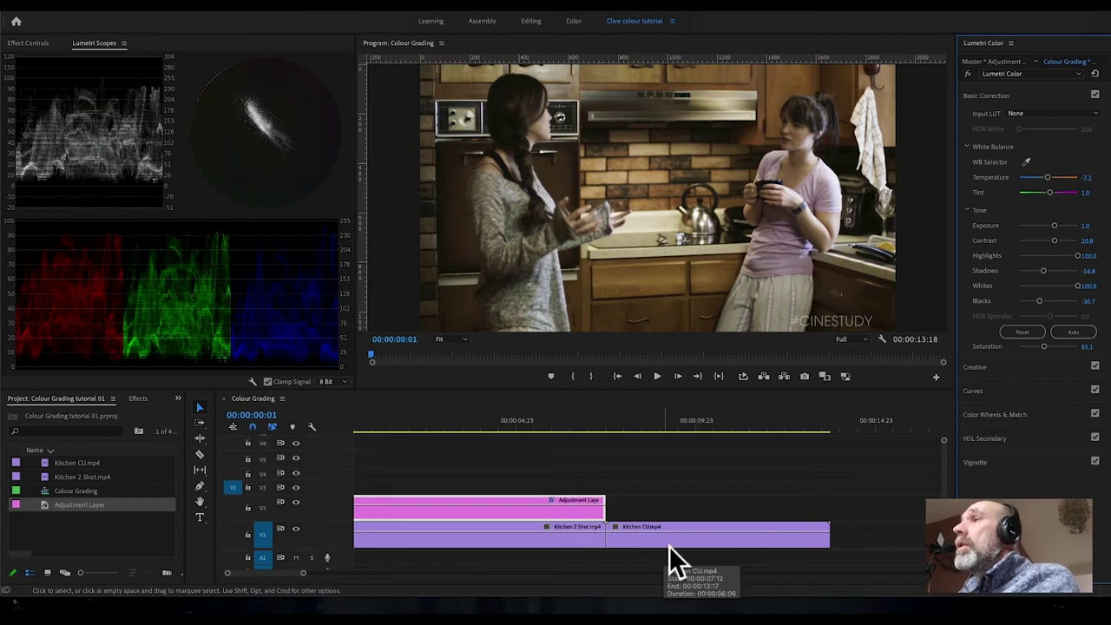
left_click(682, 442)
left_click(679, 429)
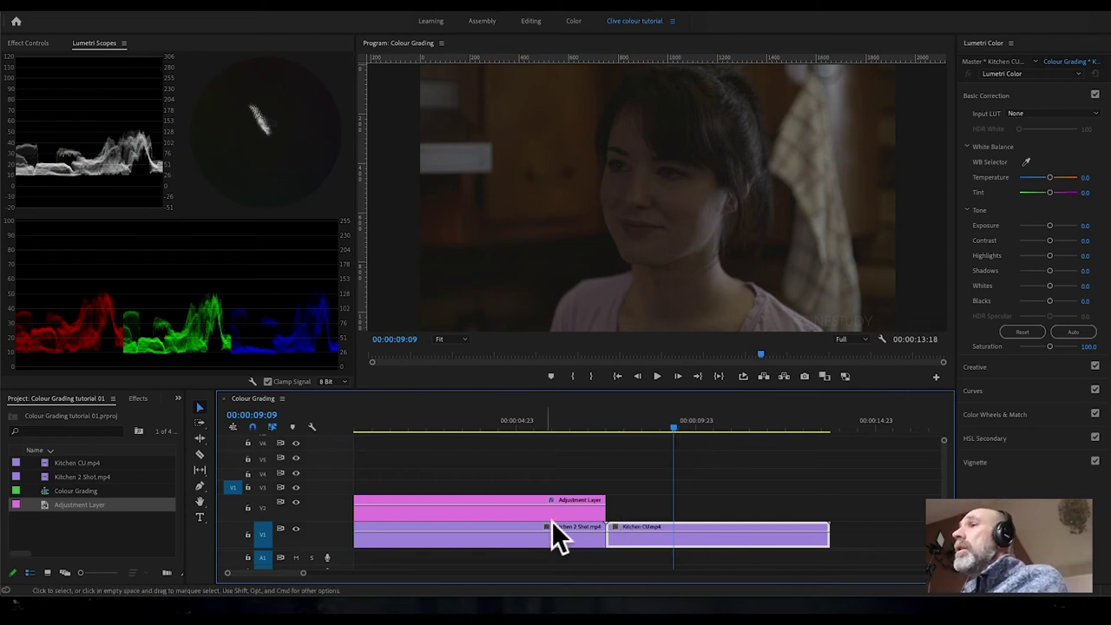
left_click_drag(300, 569, 292, 583)
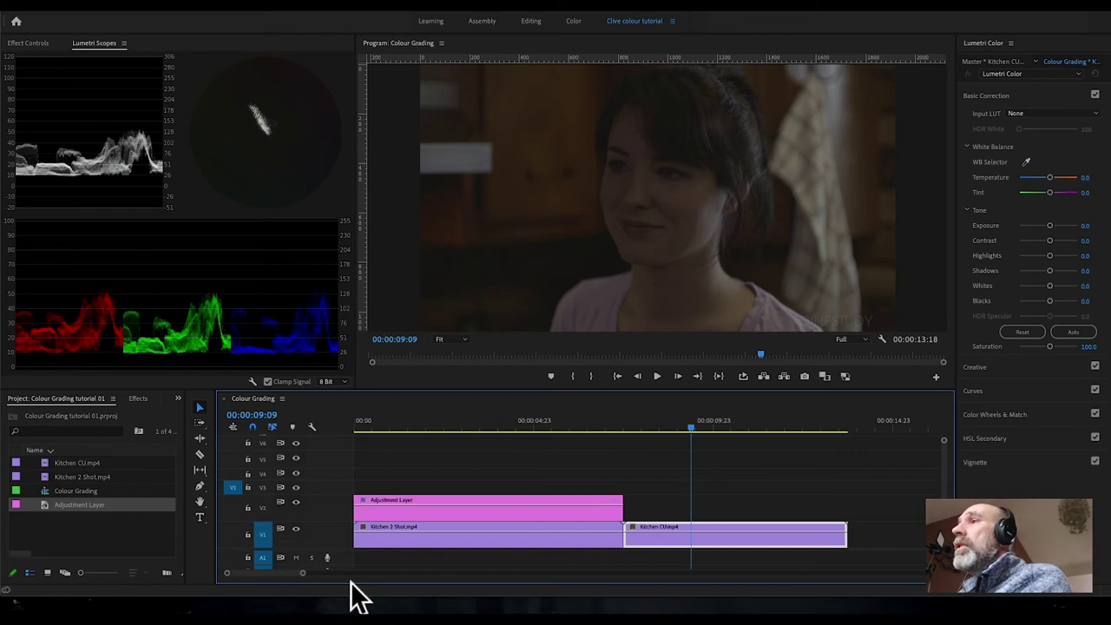
left_click(512, 515)
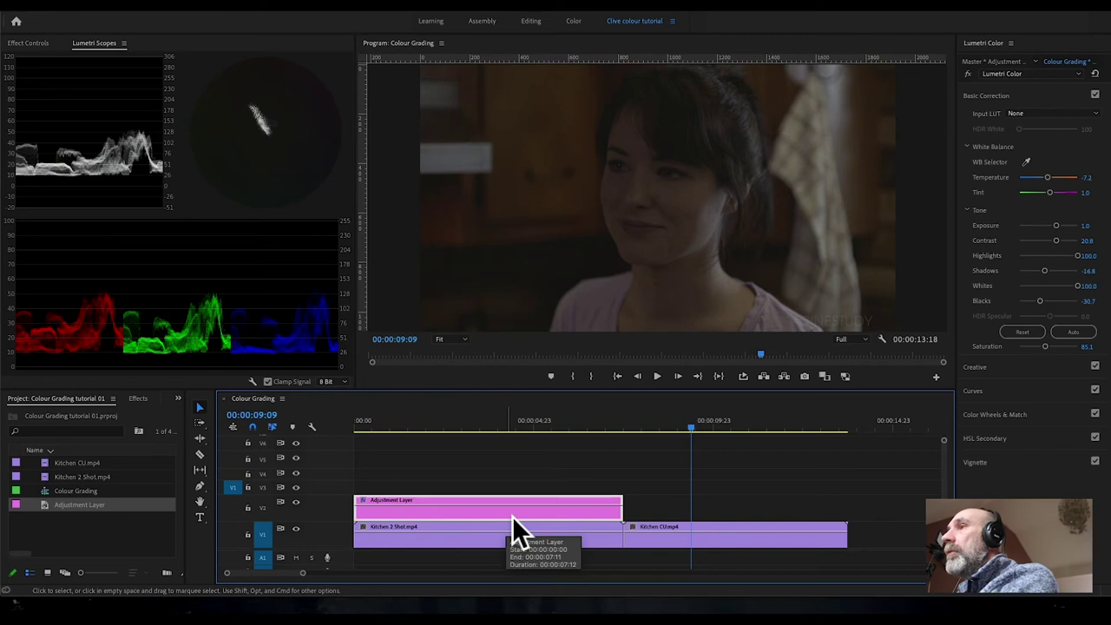
left_click_drag(512, 516, 781, 528)
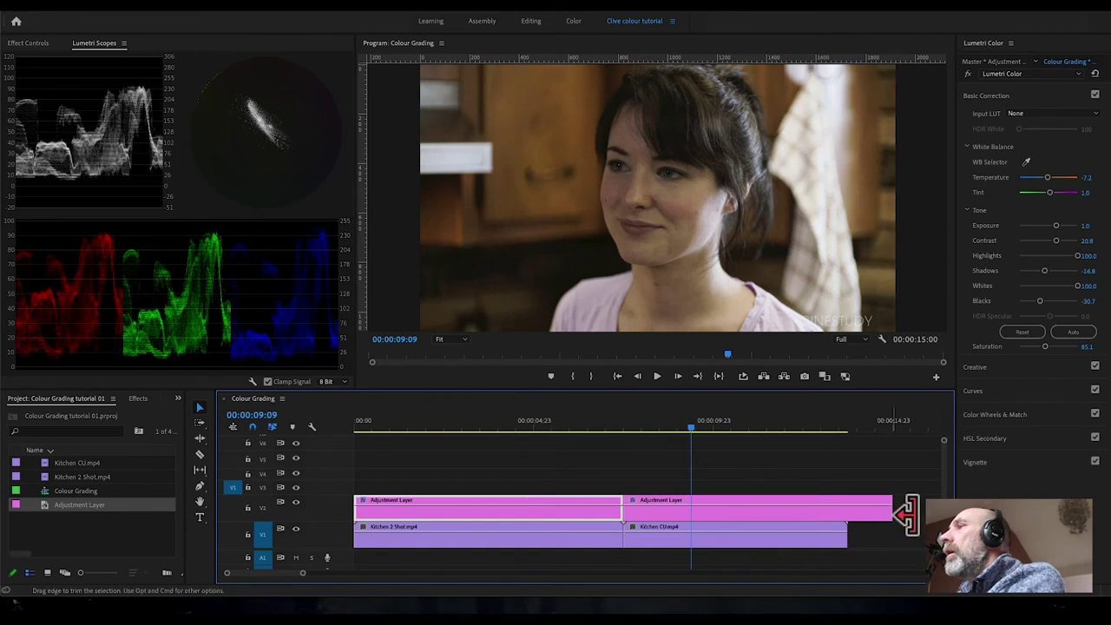
left_click_drag(902, 514, 847, 515)
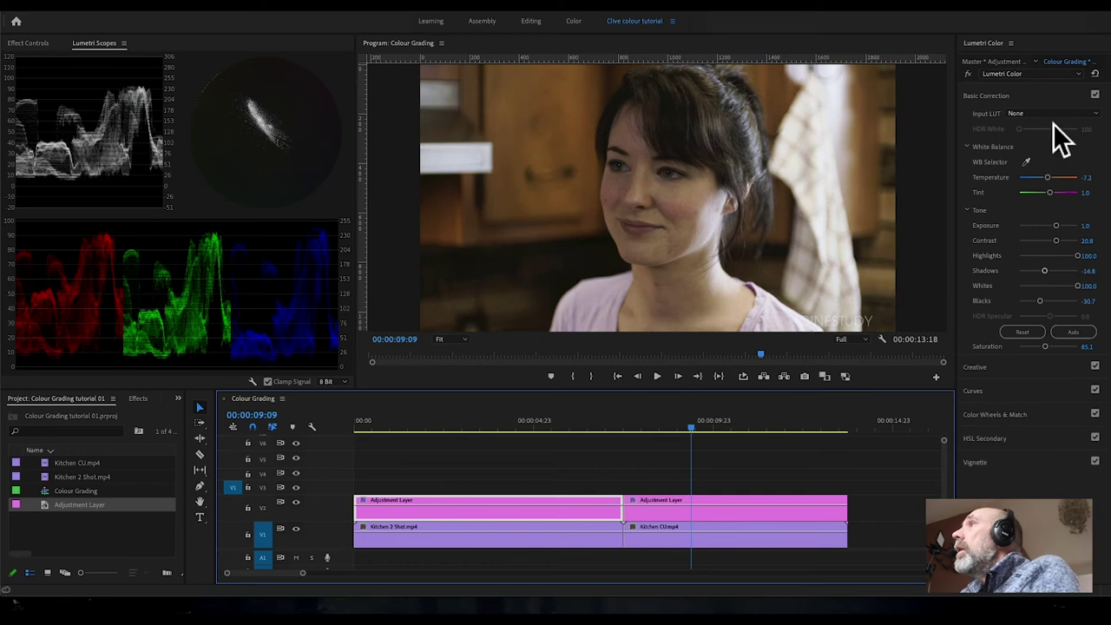
Collapse Basic Correction, expand Color Wheels & Match, and toggle Comparison View on and off for Kitchen CU.
left_click(1010, 100)
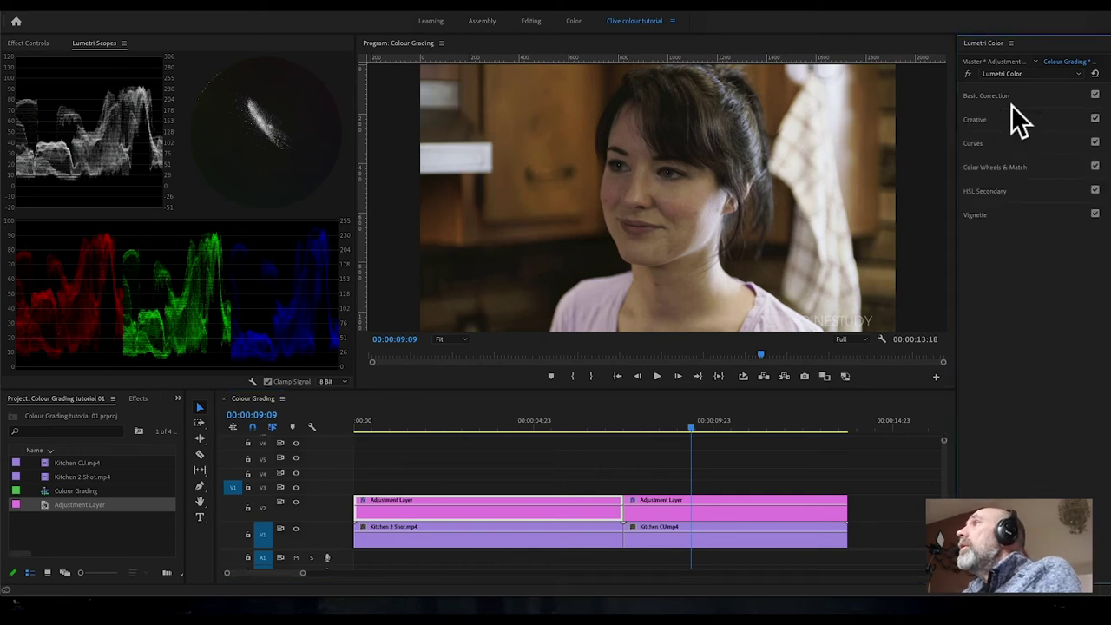
left_click(1005, 169)
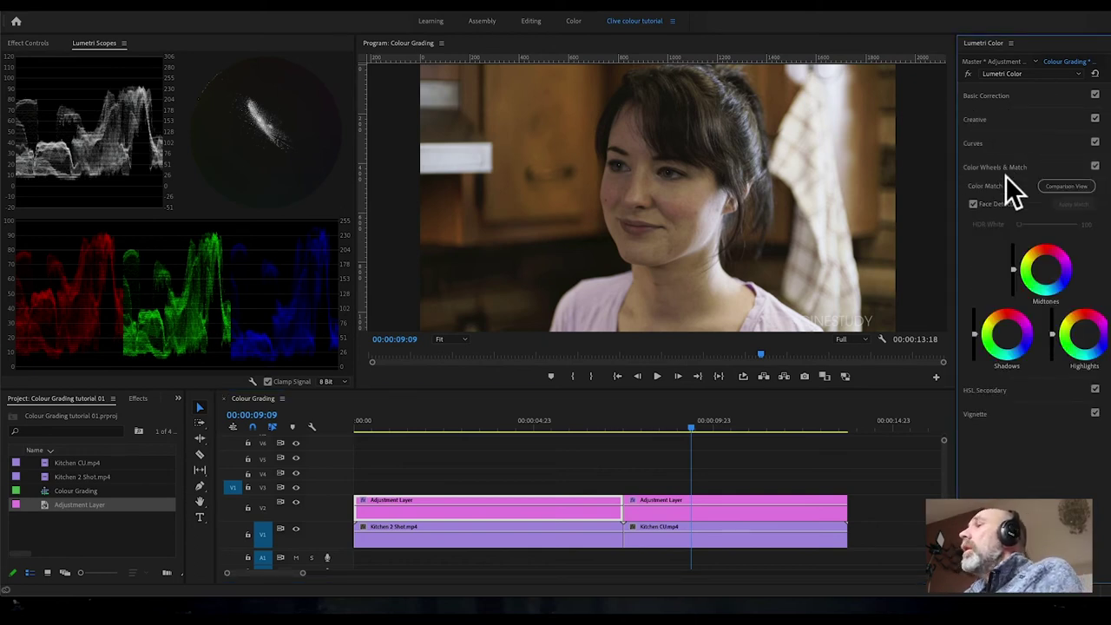
left_click(709, 430)
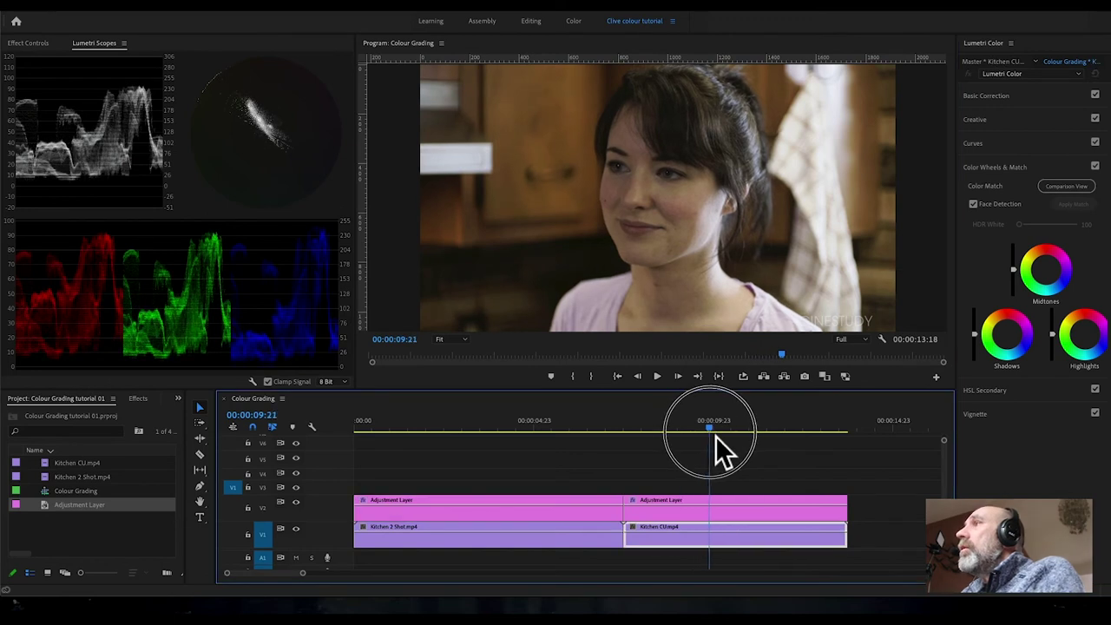
left_click(1074, 188)
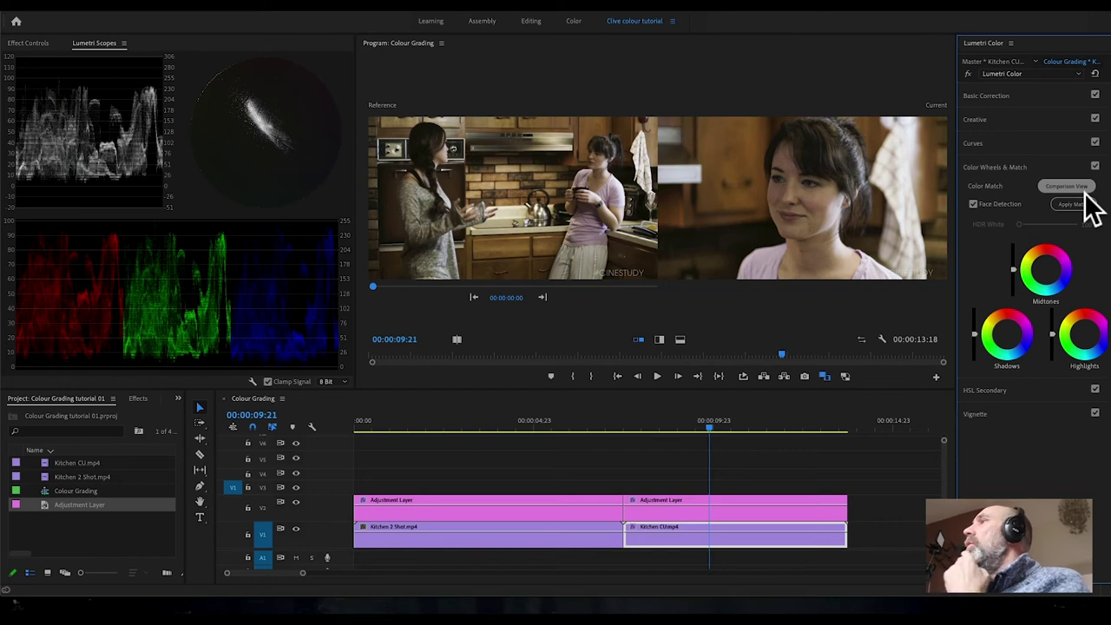
left_click(1085, 188)
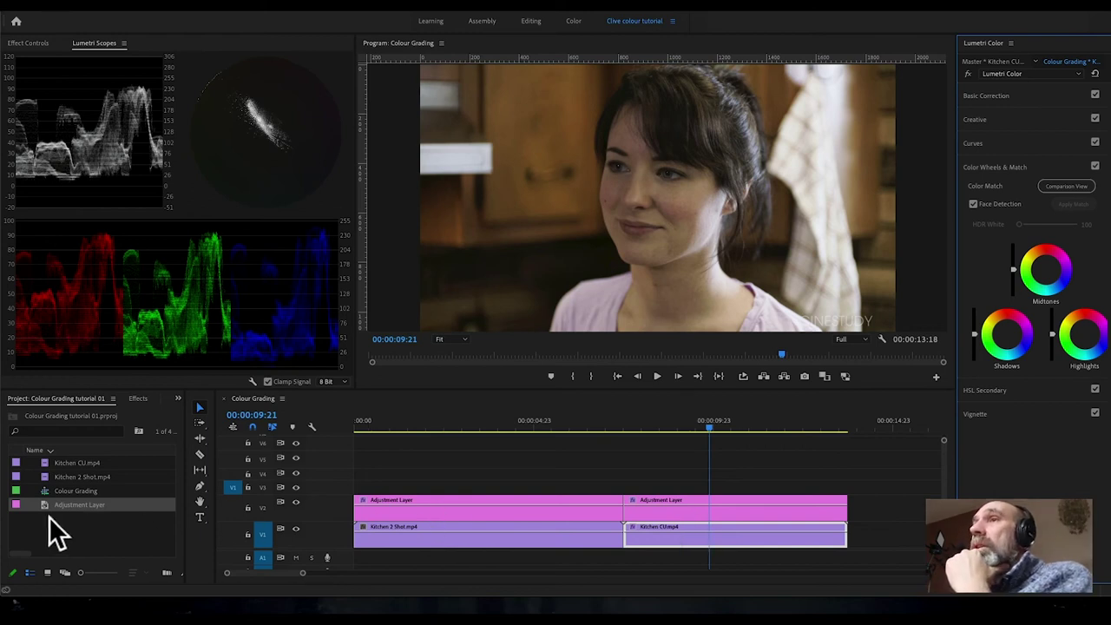
Place a new Adjustment Layer on V3 across both kitchen clips and select it.
left_click_drag(49, 513, 863, 527)
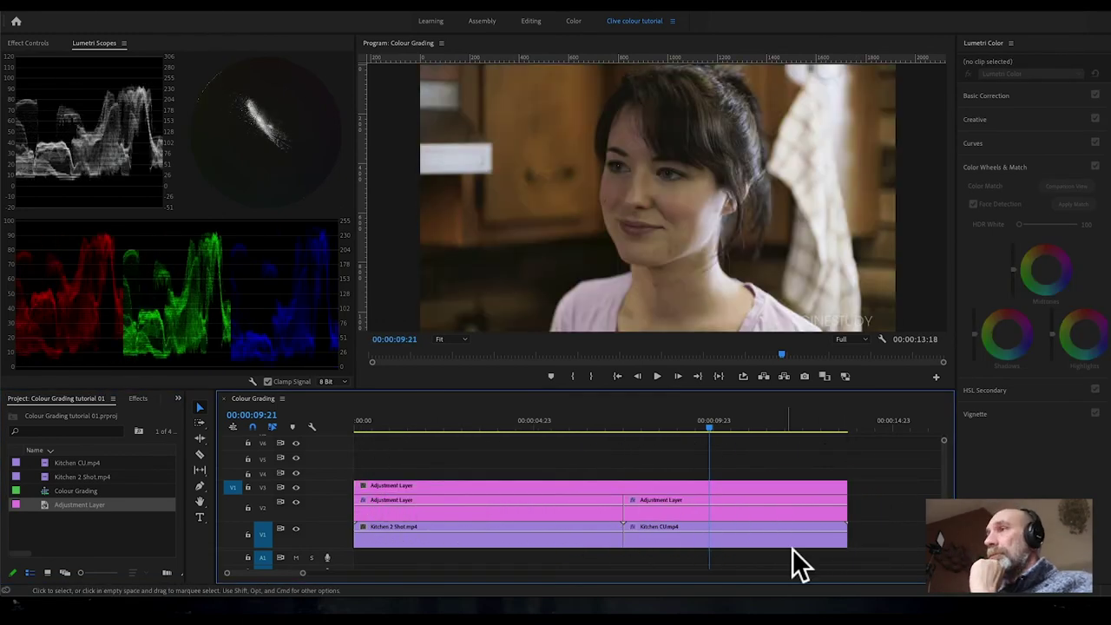
left_click(678, 489)
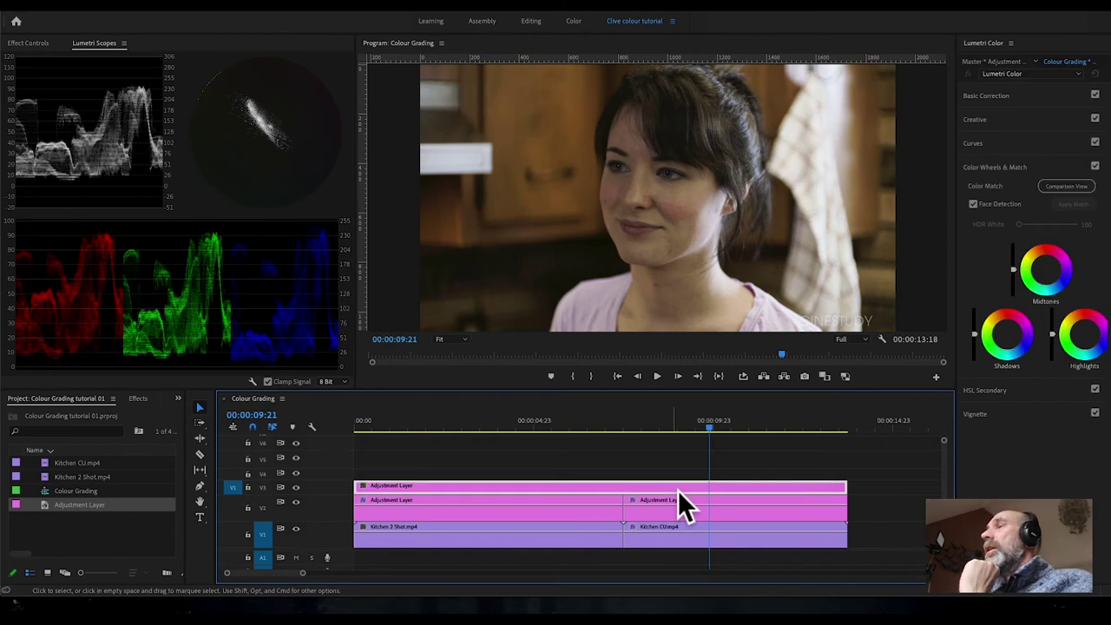
left_click(1018, 167)
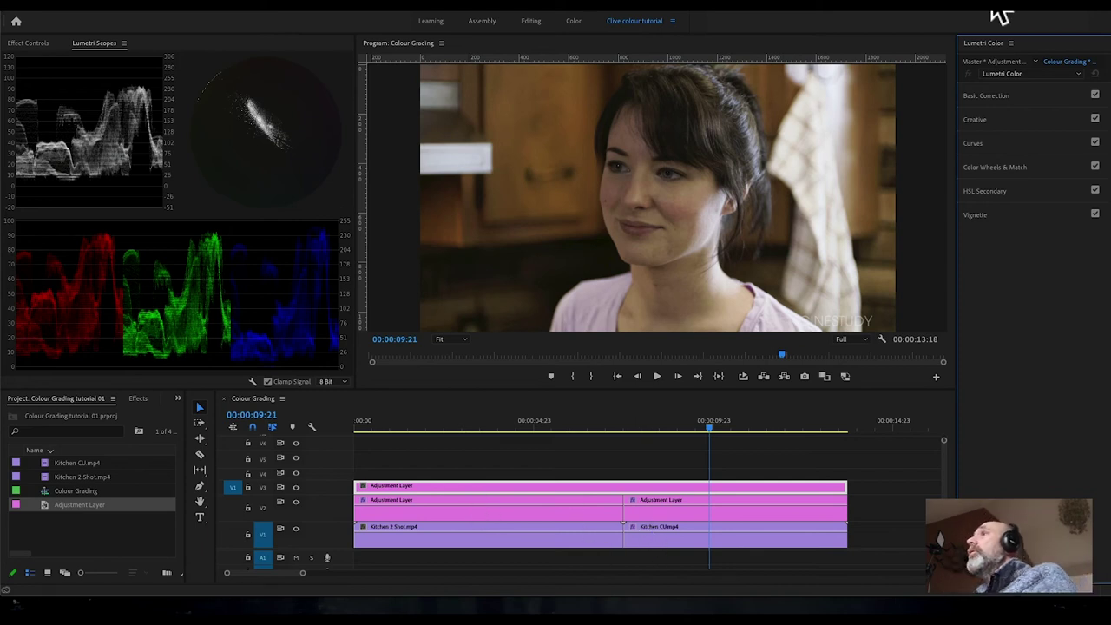
Try the SL BLEACH HDR and SL BLUE DAY4NITE creative looks, then settle on SL BLUE ICE.
left_click(975, 120)
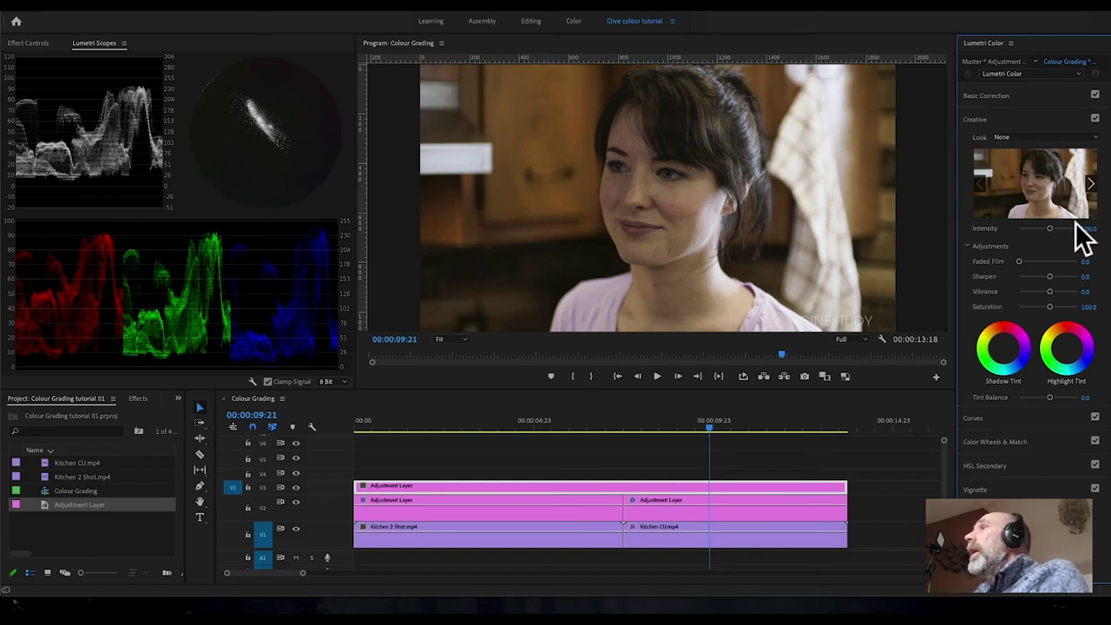
left_click(983, 143)
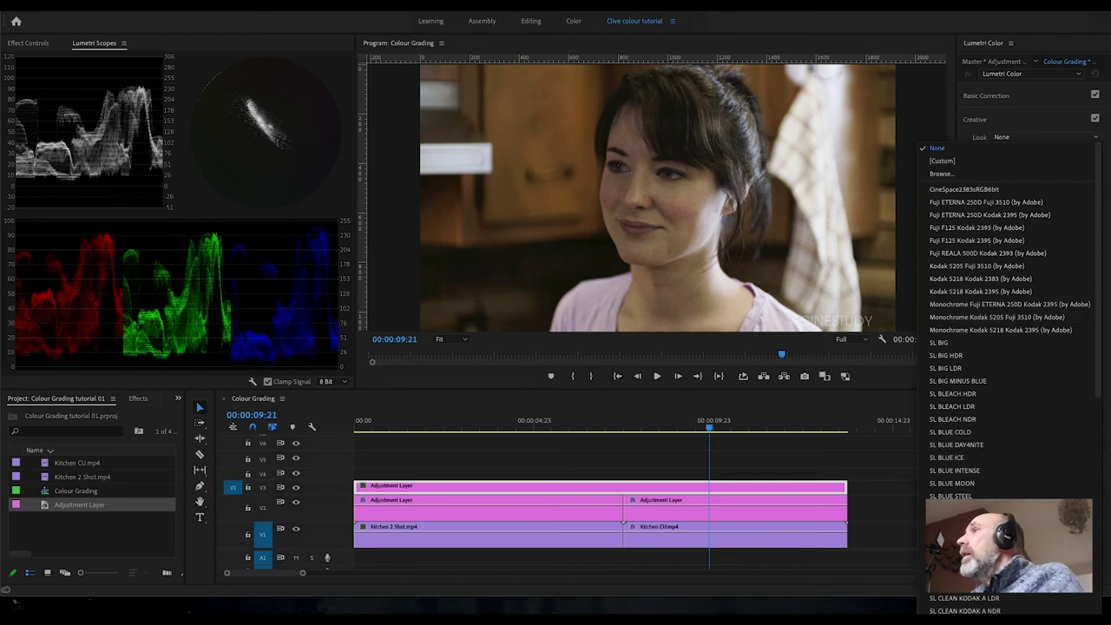
left_click(963, 399)
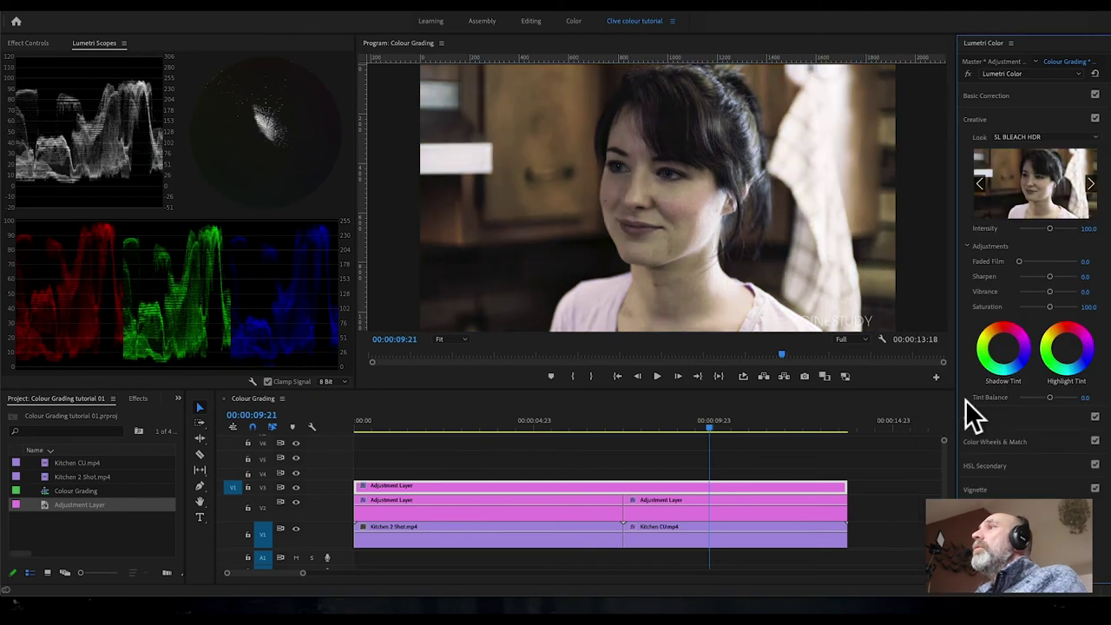
left_click(1011, 139)
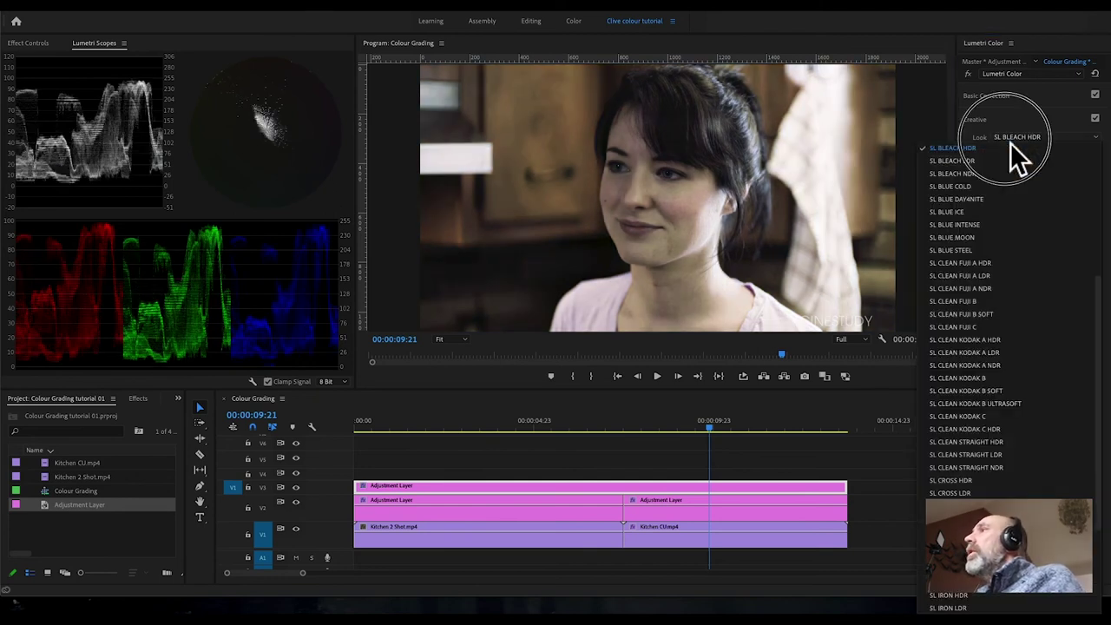
left_click(974, 202)
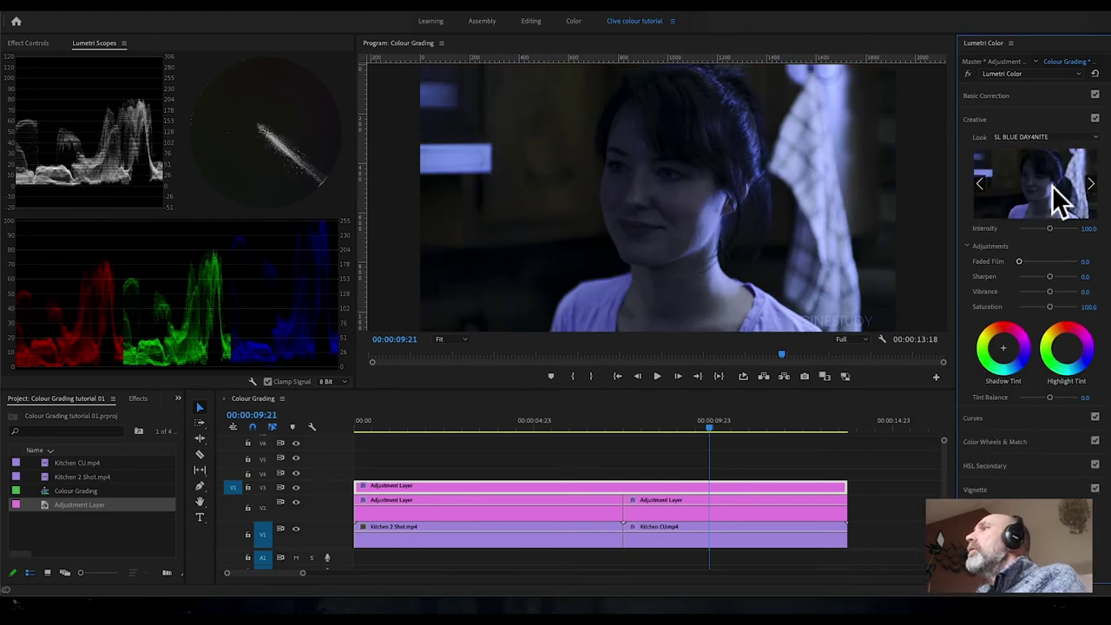
left_click(1037, 143)
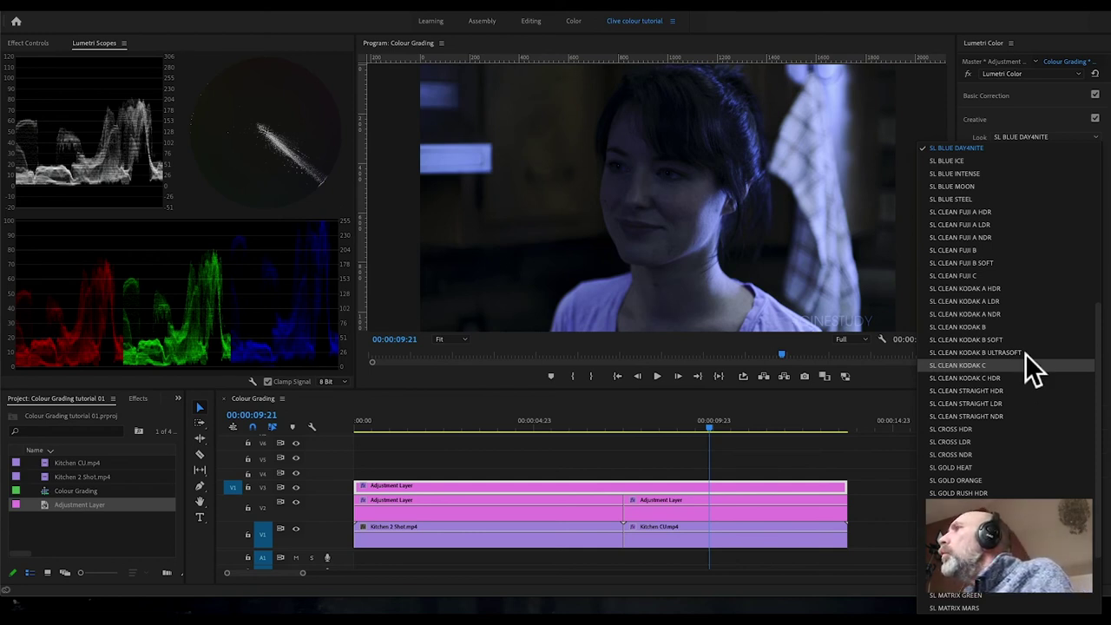
left_click(982, 162)
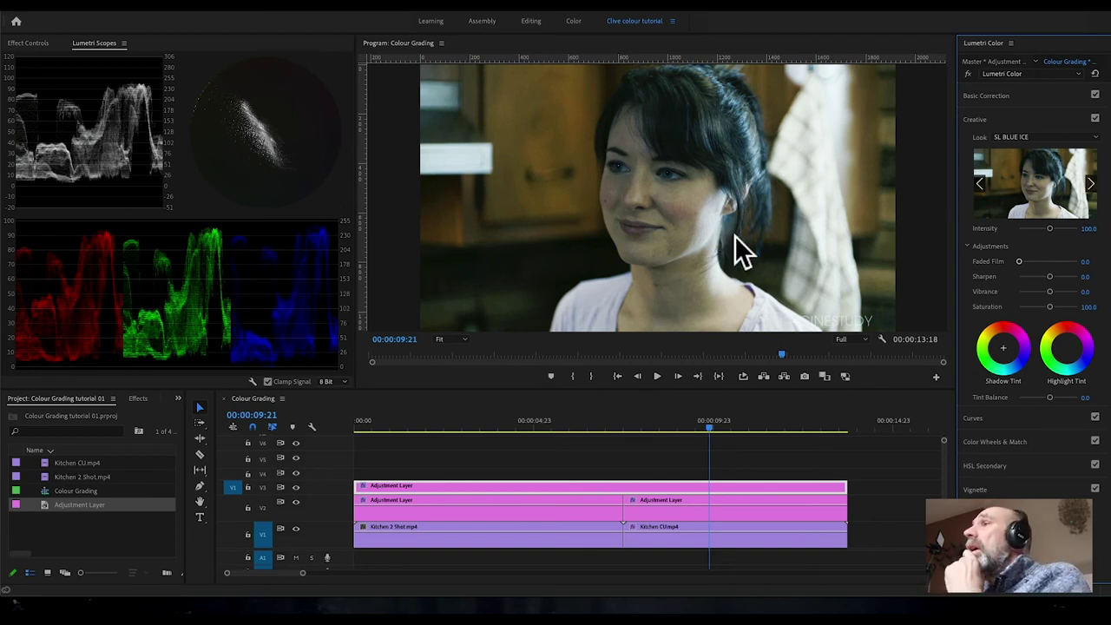
Tune Blue Ice to Intensity 63.4, Faded Film 25.7, Sharpen 12.9, with Saturation reset to 100.
left_click(1056, 235)
left_click_drag(1056, 235, 1012, 233)
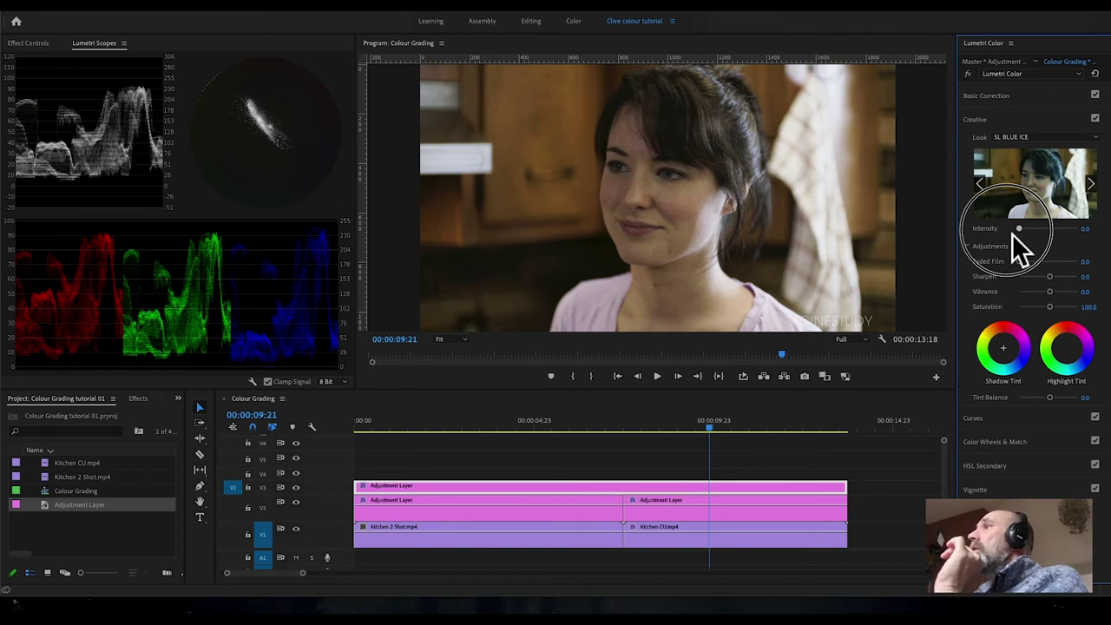
left_click_drag(1012, 234, 1052, 314)
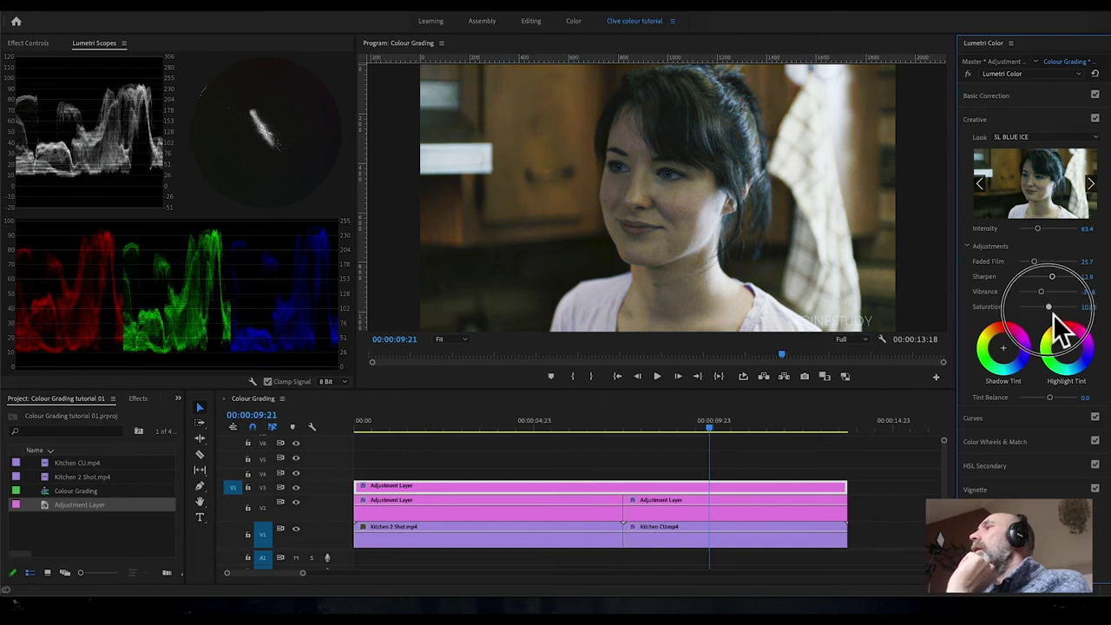
double_click(1052, 314)
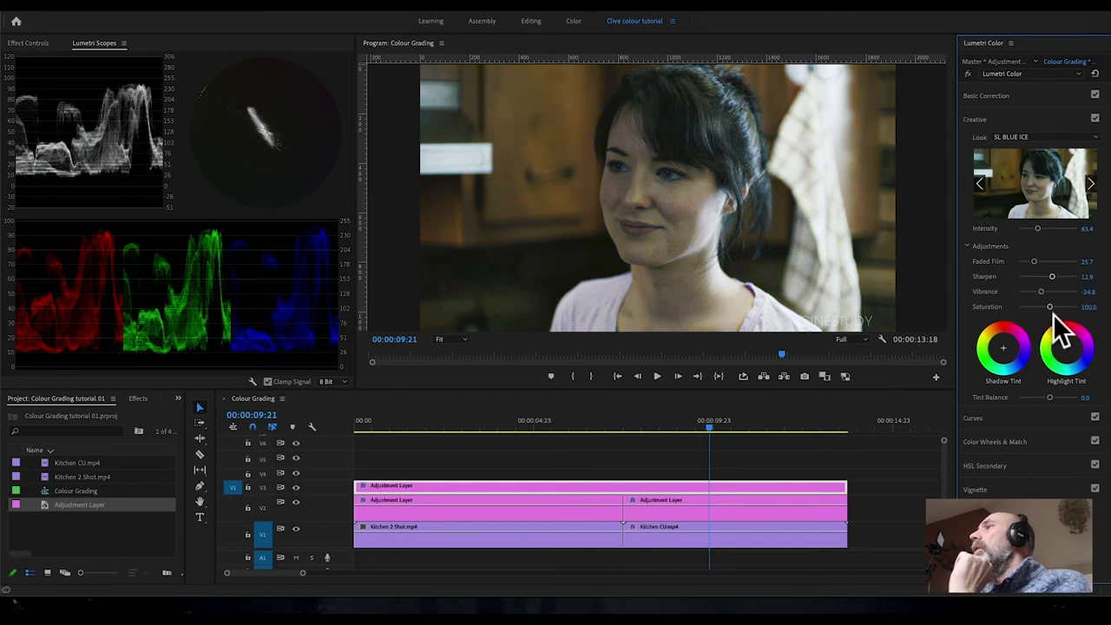
left_click(1000, 119)
Show Basic Correction, review the kitchen two-shot, and save the project.
left_click(998, 104)
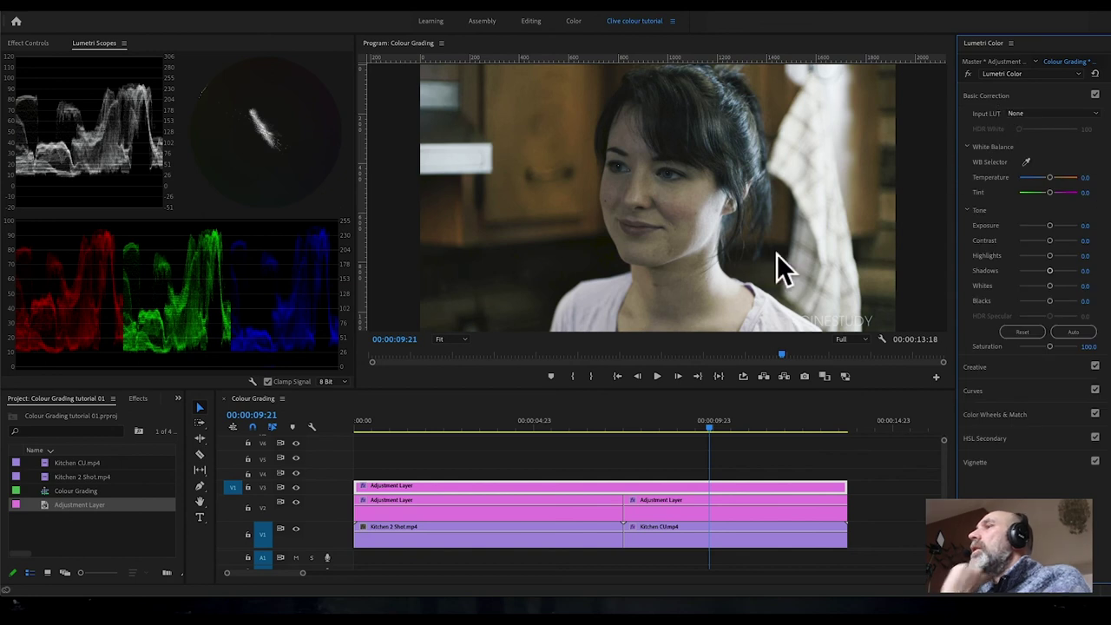
left_click(493, 424)
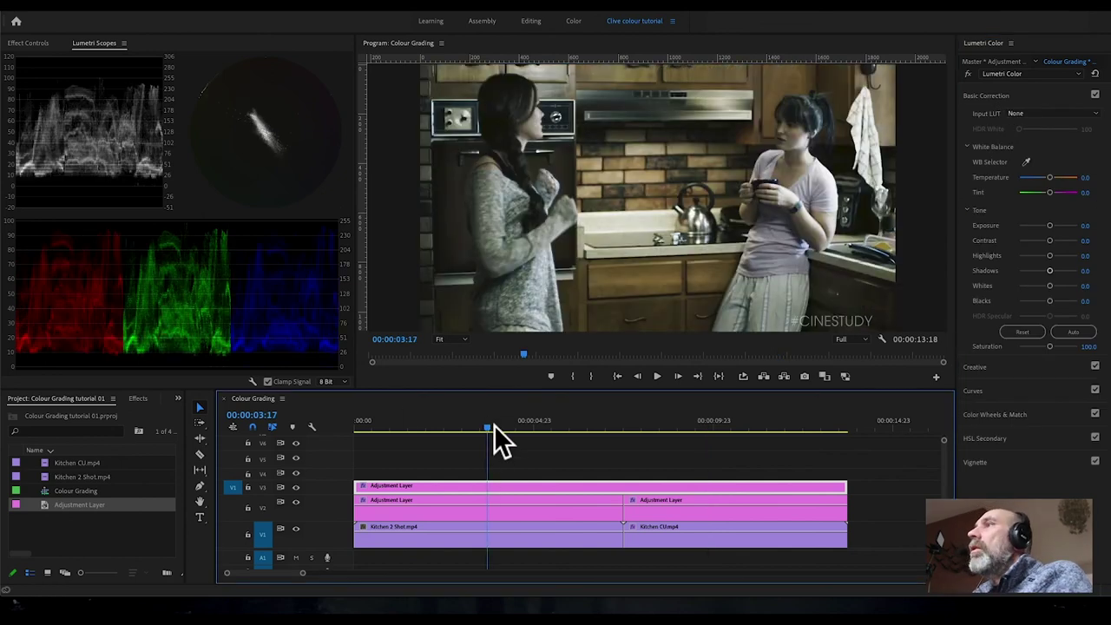
left_click_drag(494, 425, 713, 433)
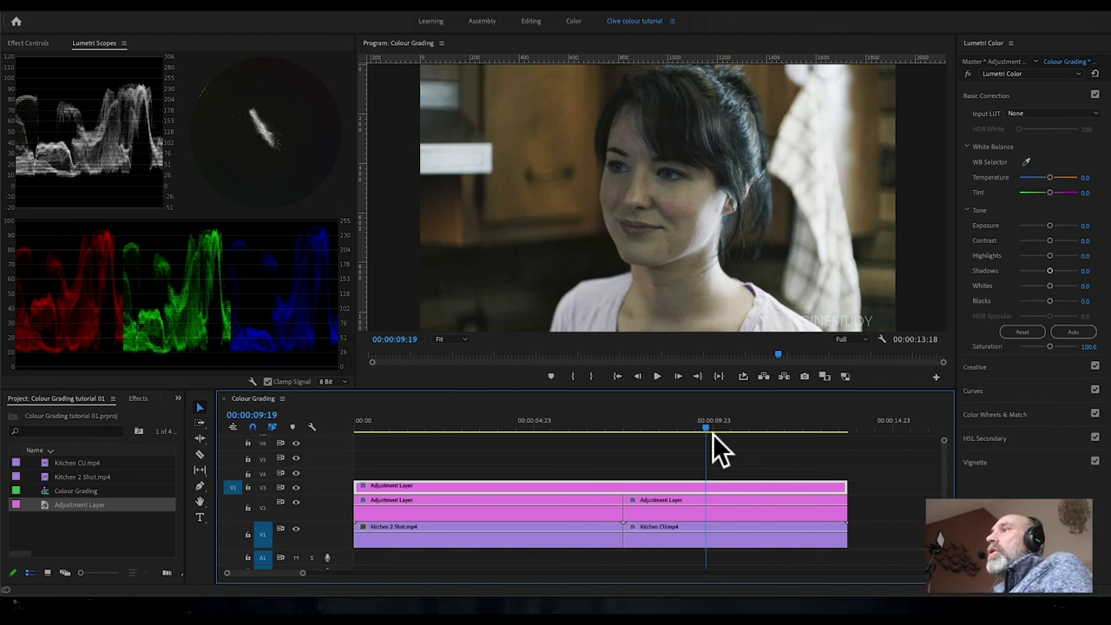
key("ctrl+s")
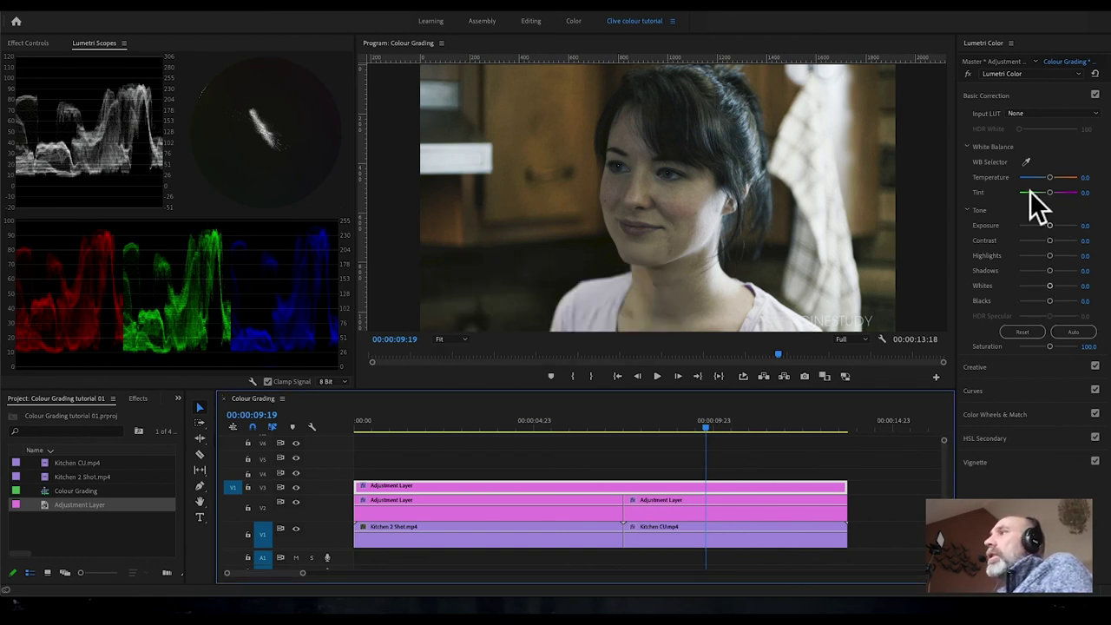
Test the Temperature, Tint and Exposure sliders, then reset each back to 0.
left_click_drag(1054, 182, 1023, 184)
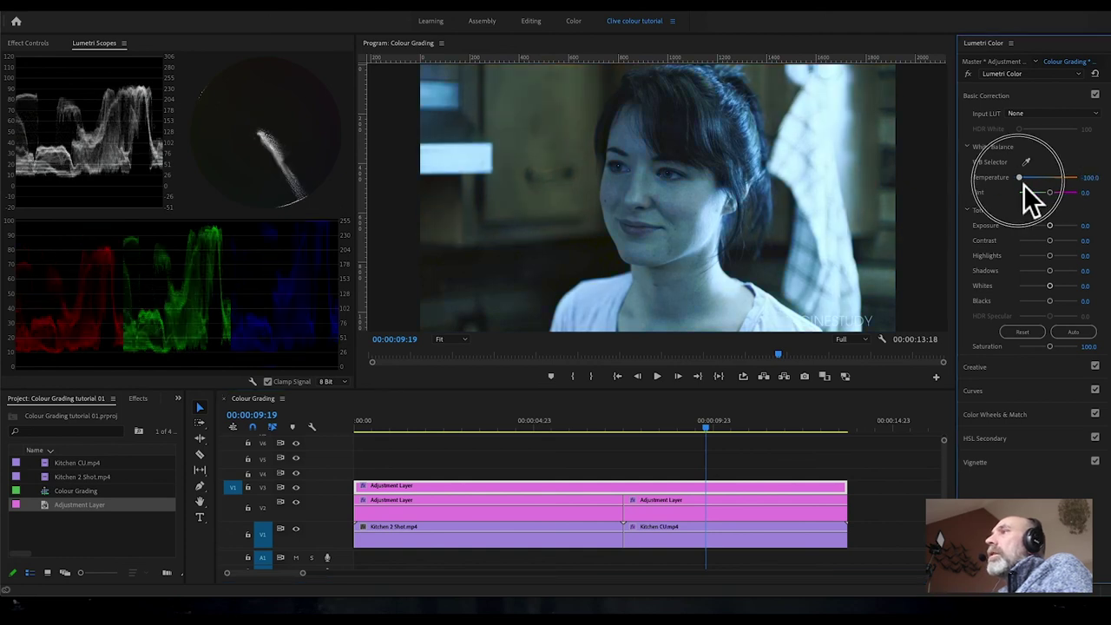
left_click_drag(1023, 184, 1083, 200)
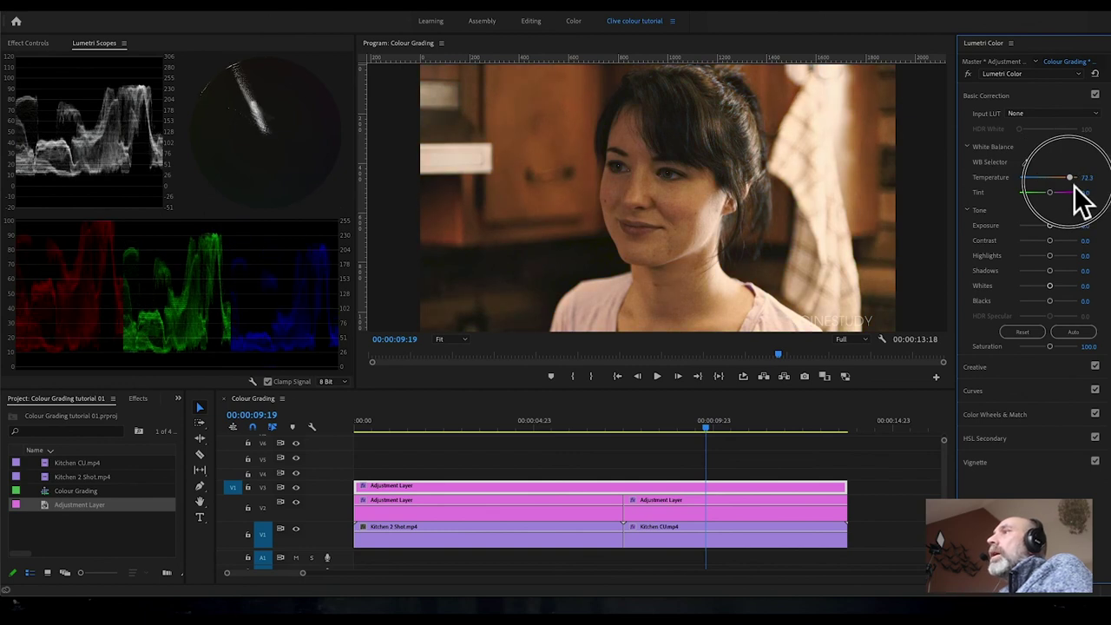
left_click_drag(1050, 196, 1073, 192)
double_click(1068, 194)
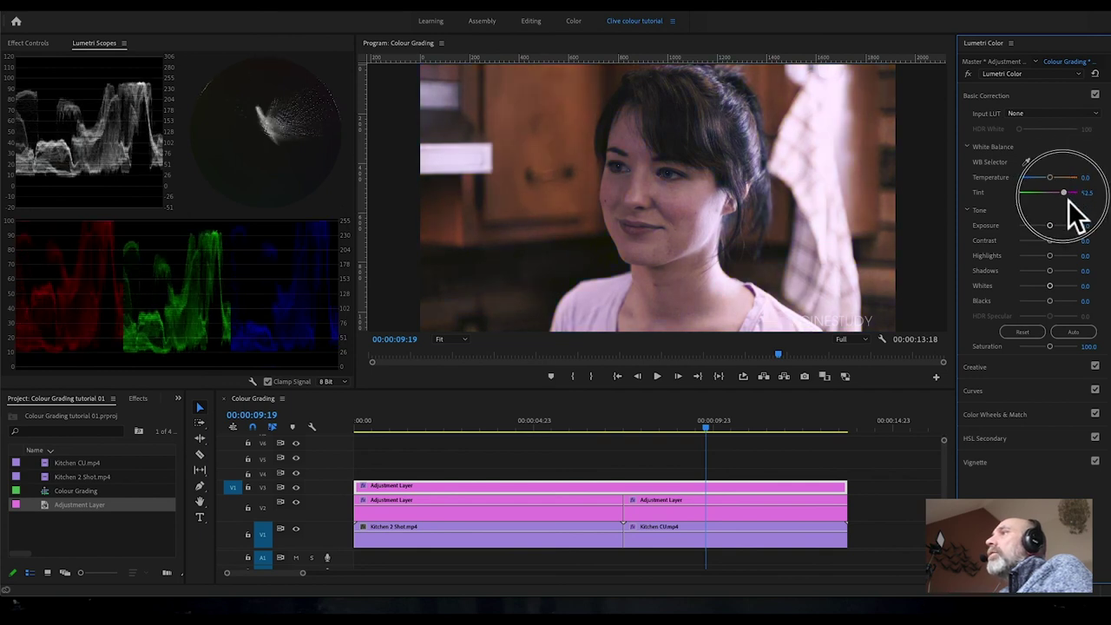
double_click(1066, 194)
mouse_move(1052, 230)
left_mouse_down()
mouse_move(1039, 231)
mouse_move(1051, 230)
left_mouse_up()
double_click(1051, 230)
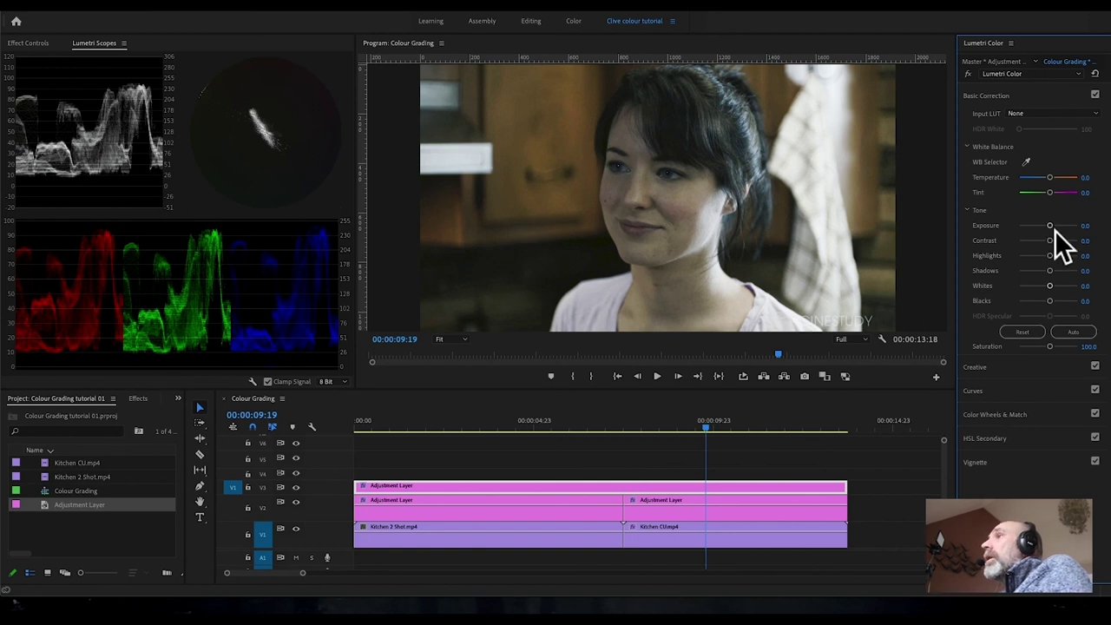
Set tone to Exposure -0.6, Contrast 30.7, Highlights 44.6, Shadows 24.8, Blacks 46.5.
left_click_drag(1055, 230, 1065, 261)
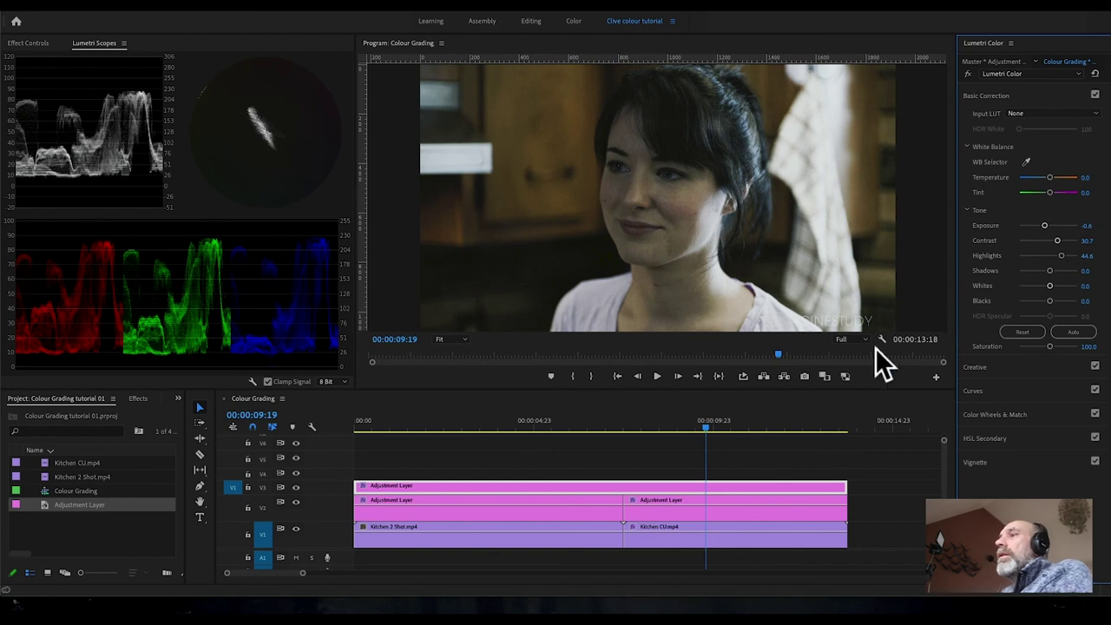
left_click(491, 428)
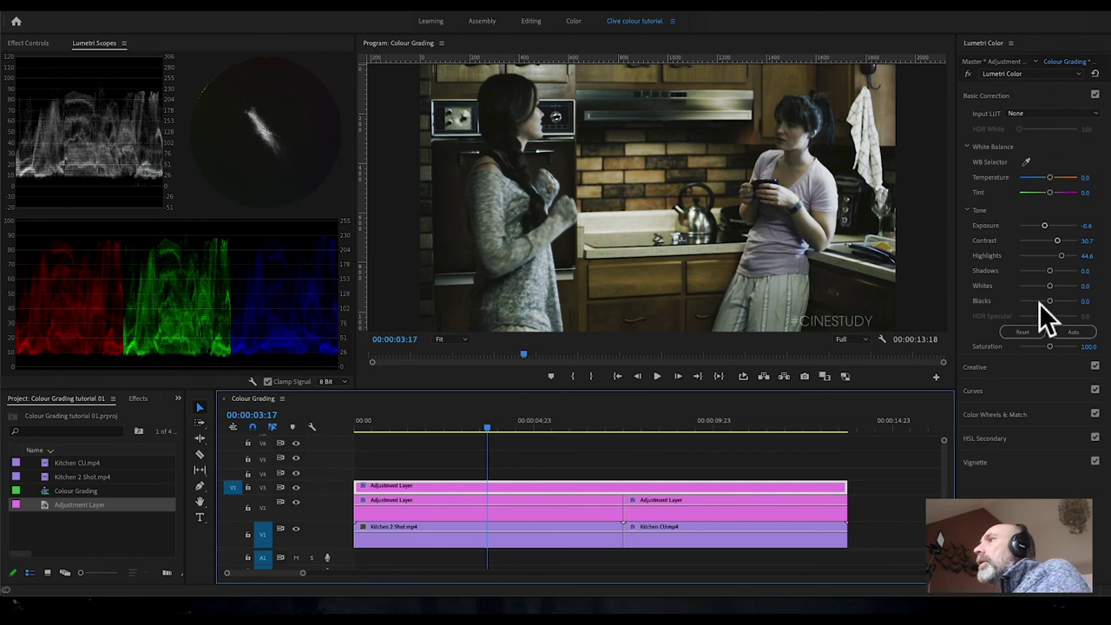
left_click_drag(1057, 307, 1060, 278)
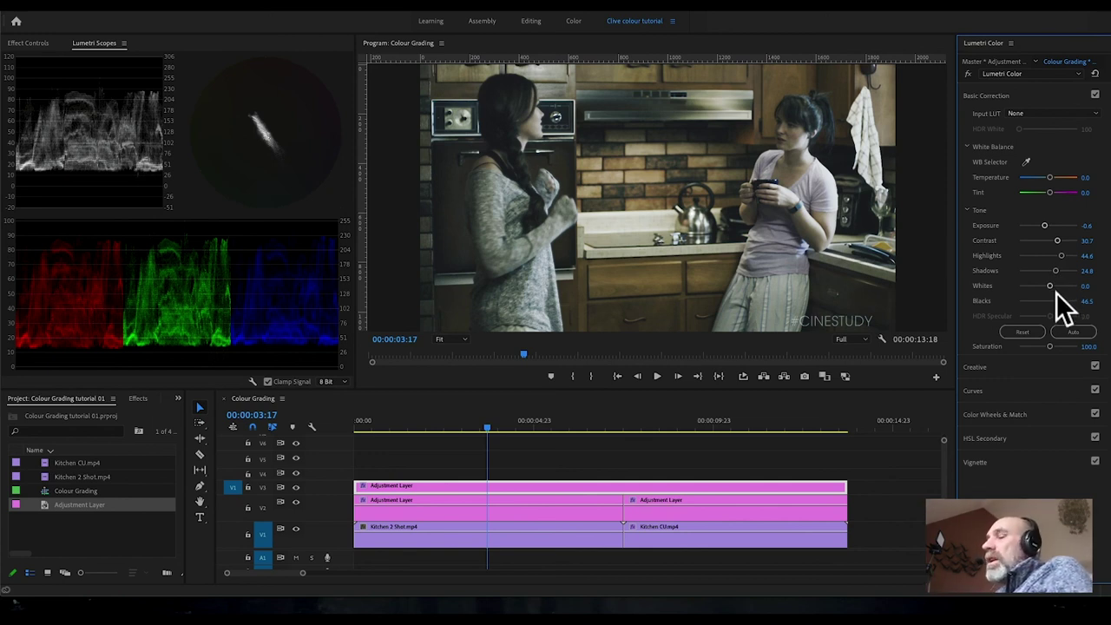
left_click(1030, 102)
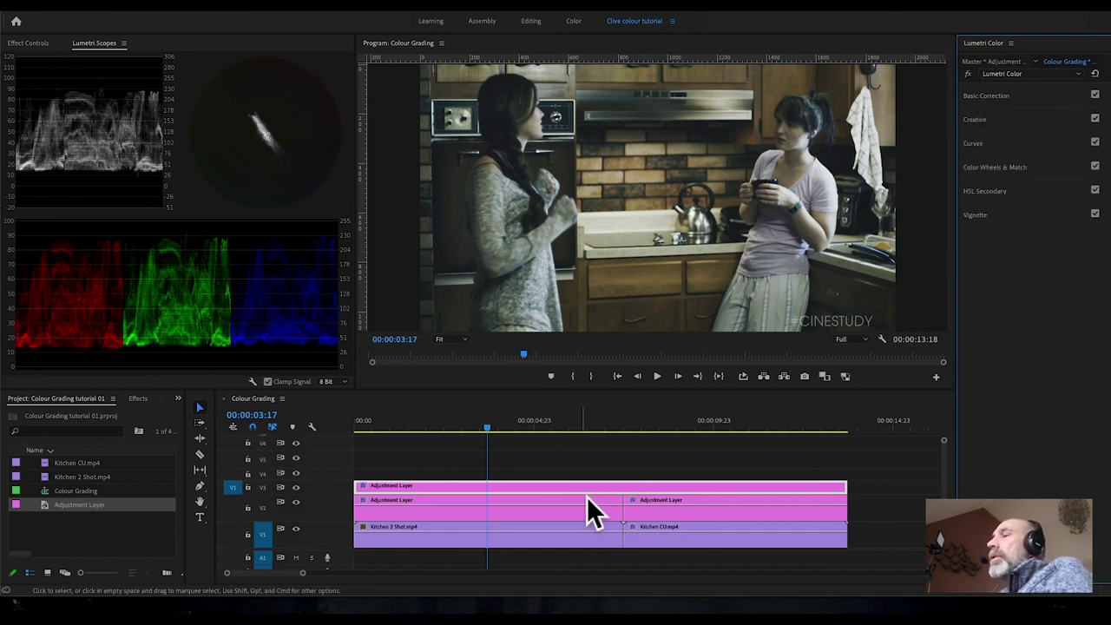
Add a vignette and settle its Amount at -0.9 while viewing the two-shot.
left_click(705, 424)
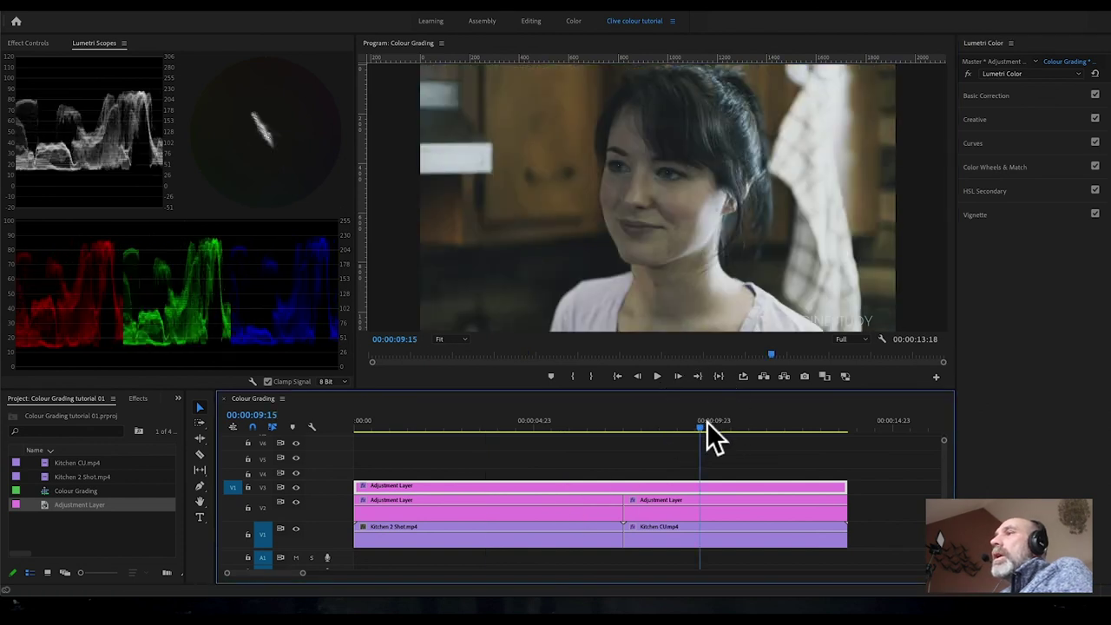
left_click(983, 217)
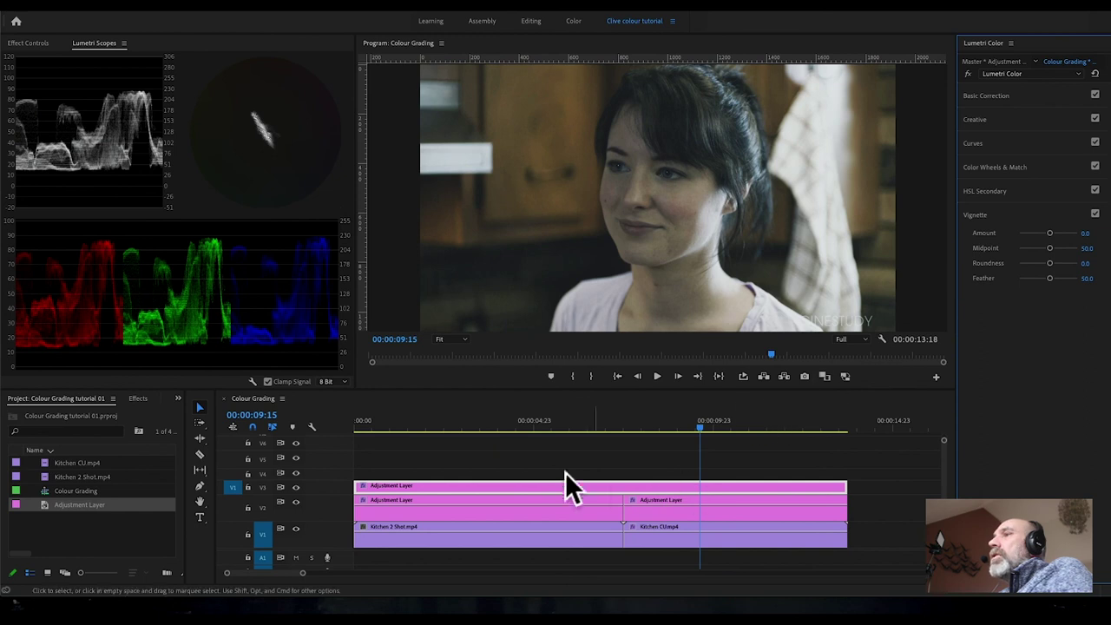
left_click(500, 428)
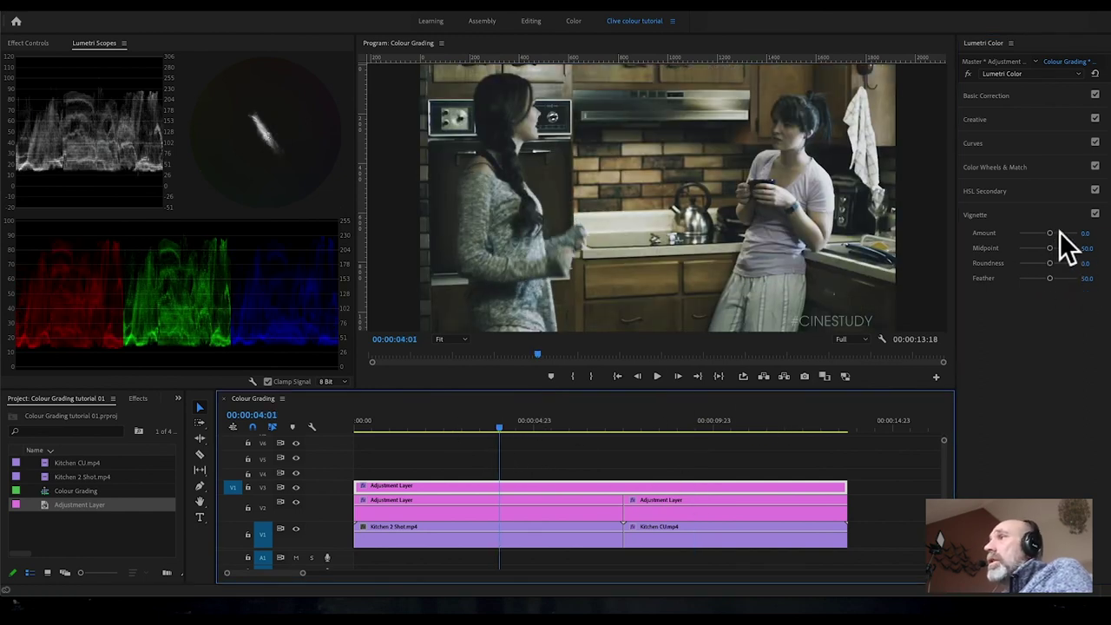
left_click_drag(1054, 239, 1019, 239)
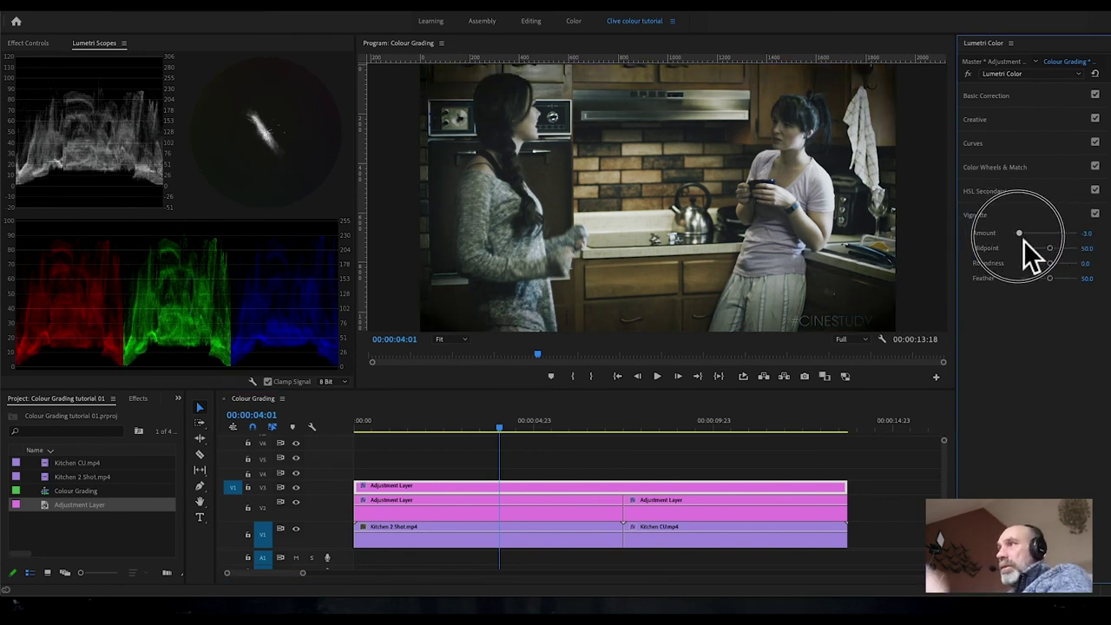
left_click_drag(1023, 239, 1044, 239)
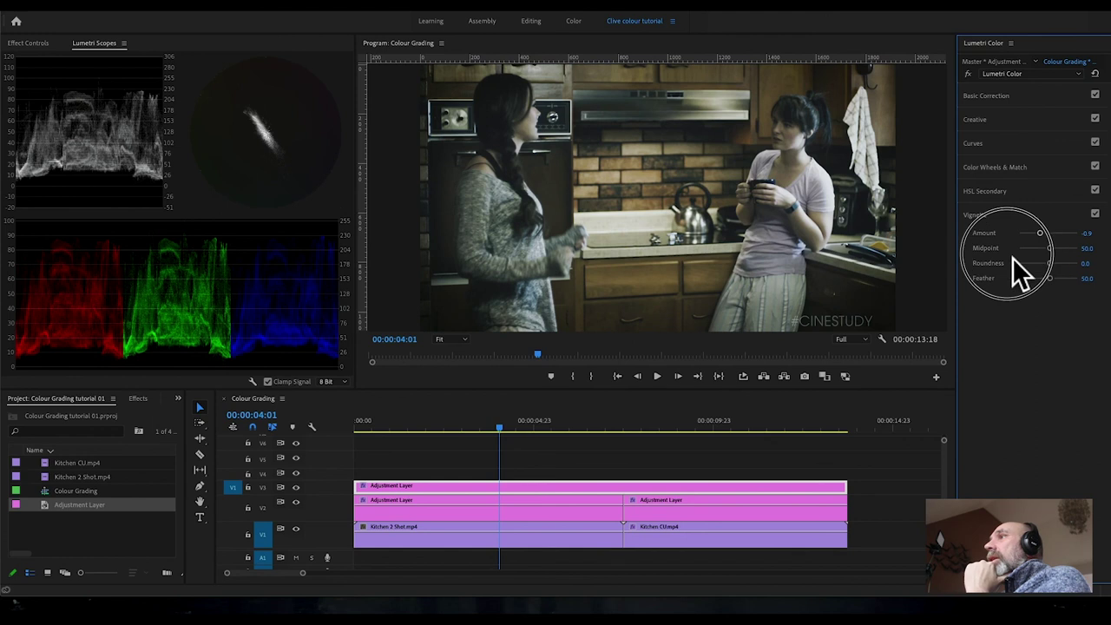
Set the vignette Midpoint to 47.5 and compare with the vignette off and on.
mouse_move(1050, 255)
left_mouse_down()
mouse_move(1007, 257)
mouse_move(1051, 254)
left_mouse_up()
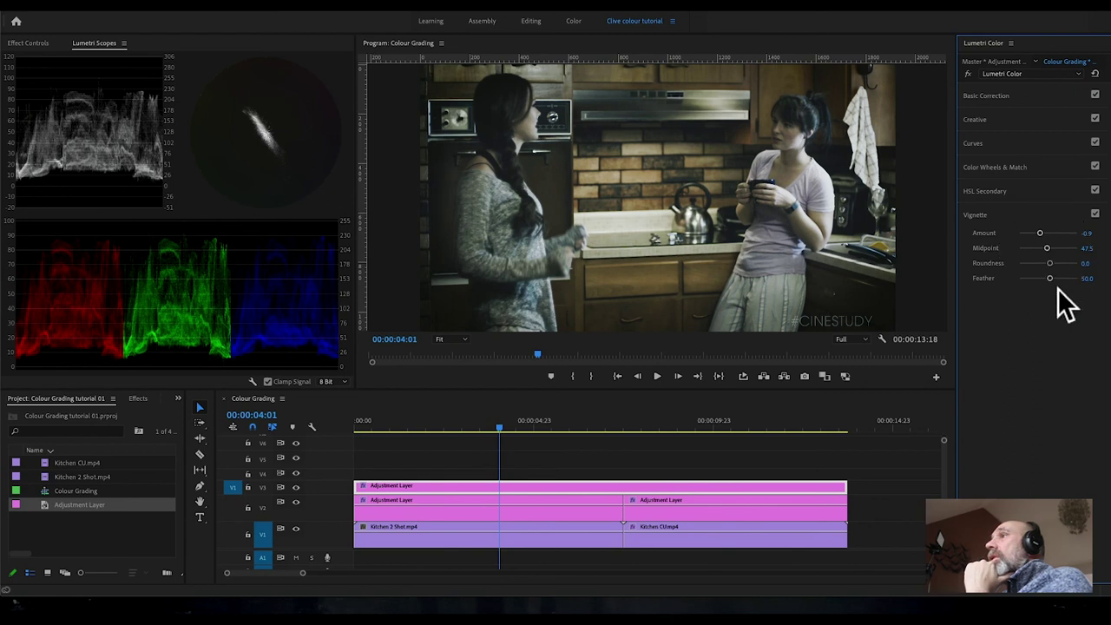
left_click(1095, 214)
left_click(1095, 215)
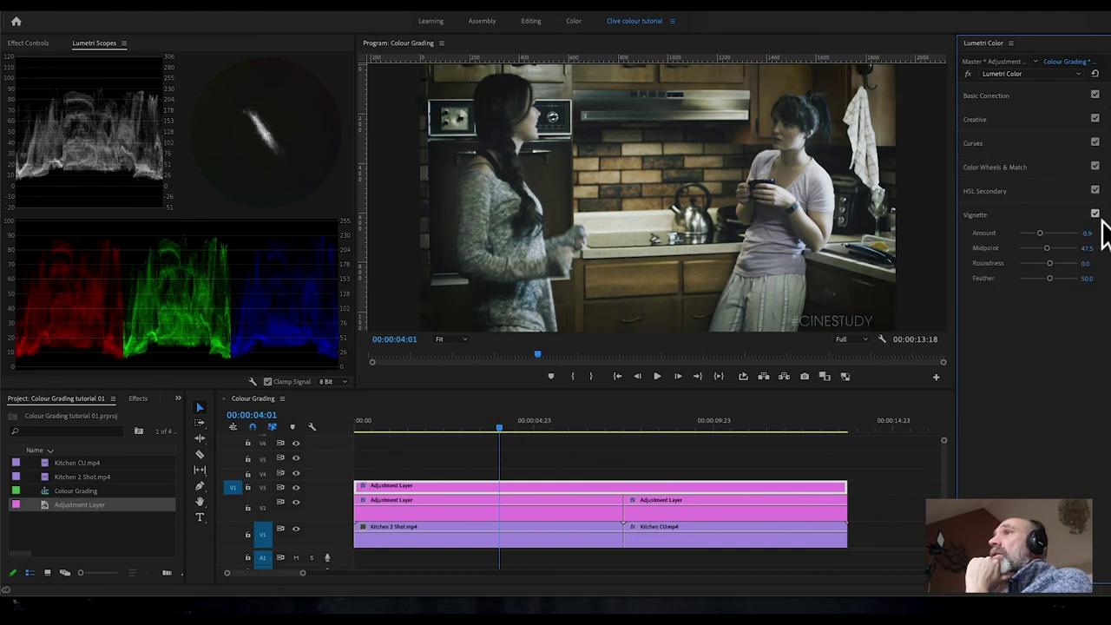
left_click(725, 431)
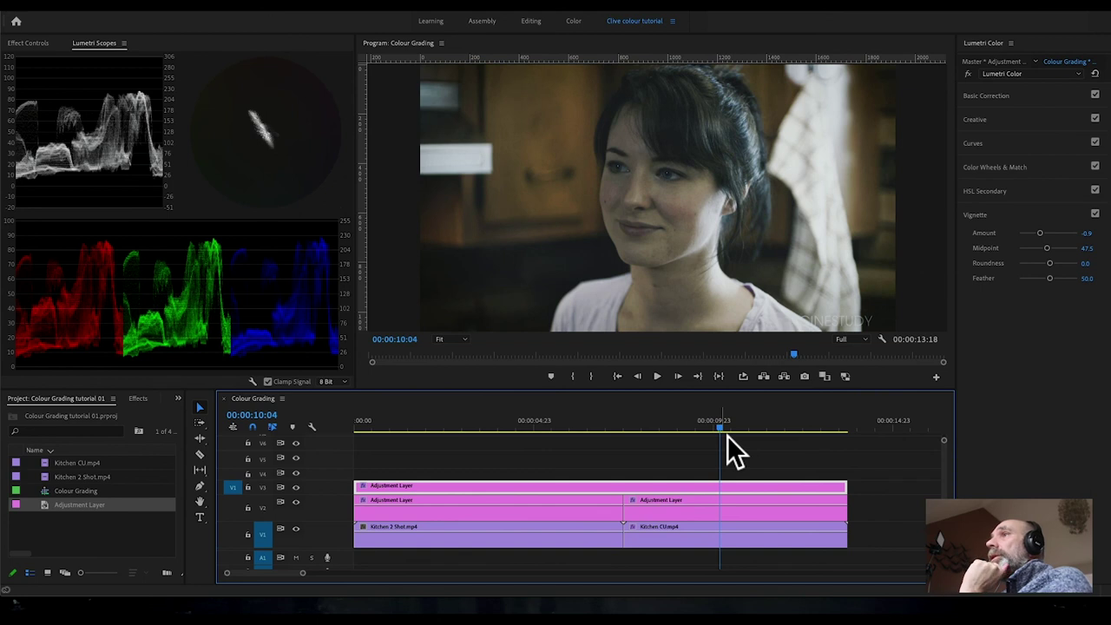